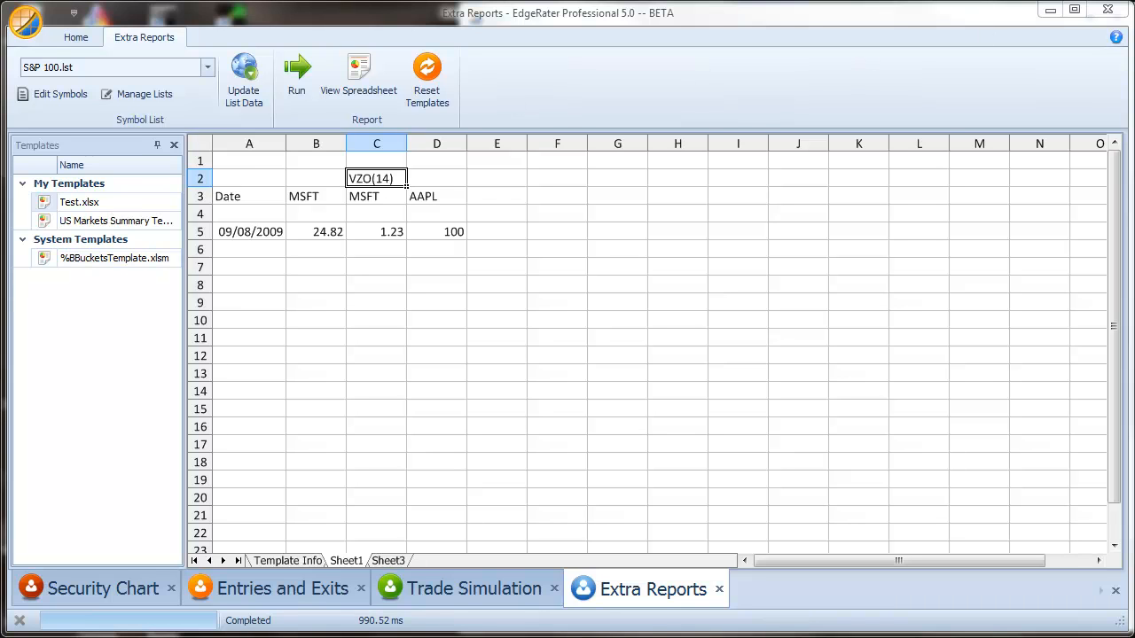
View the template workbooks stored in the Excel Templates folder in Windows Explorer.
drag(1133, 115, 436, 70)
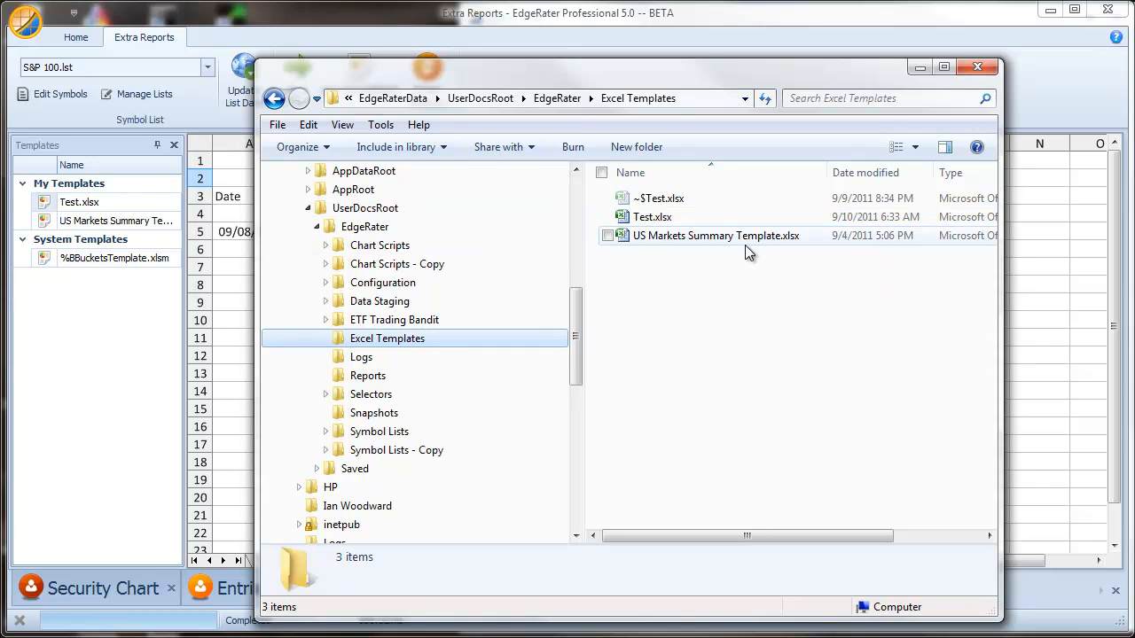
drag(671, 82, 1134, 84)
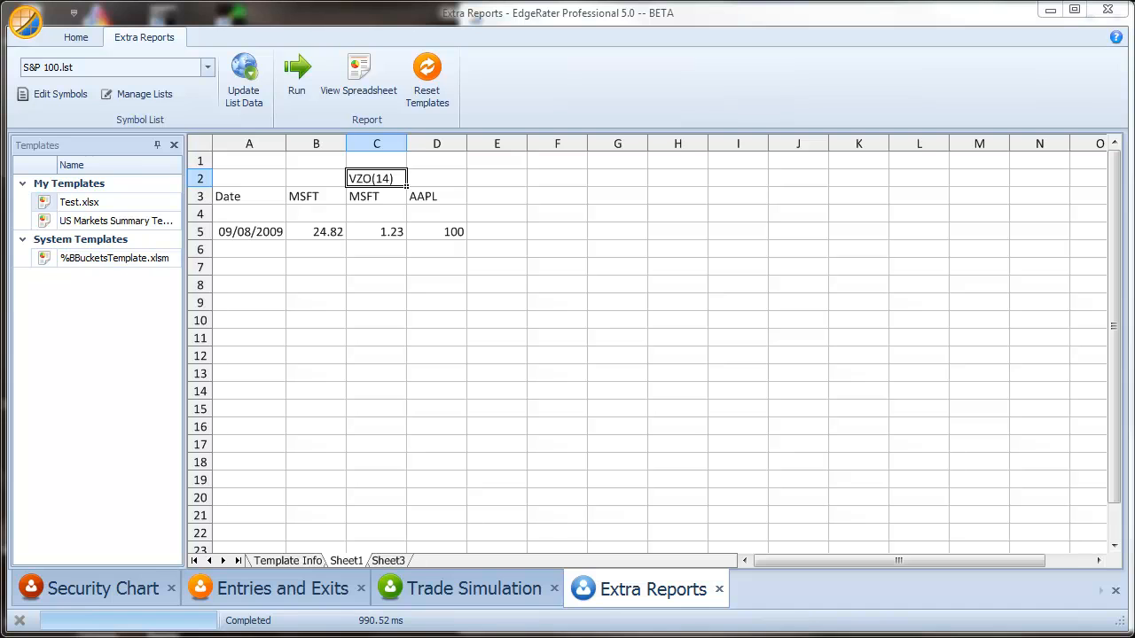
Load the US Markets Summary template, run its report, and review the generated rows down to the latest date.
click(122, 222)
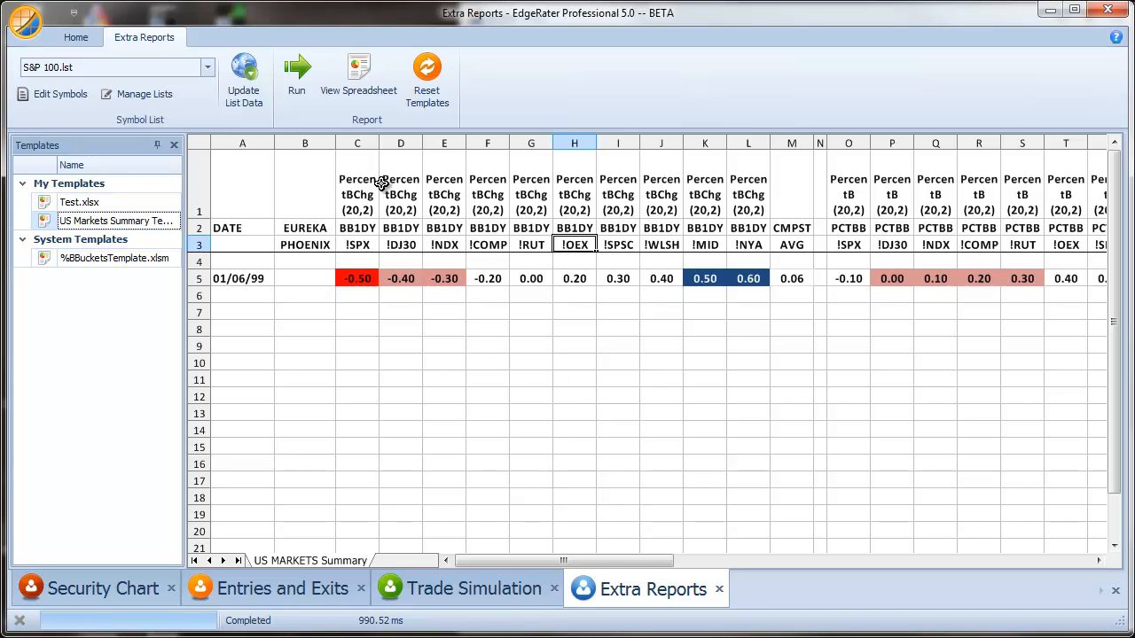
drag(515, 548, 729, 567)
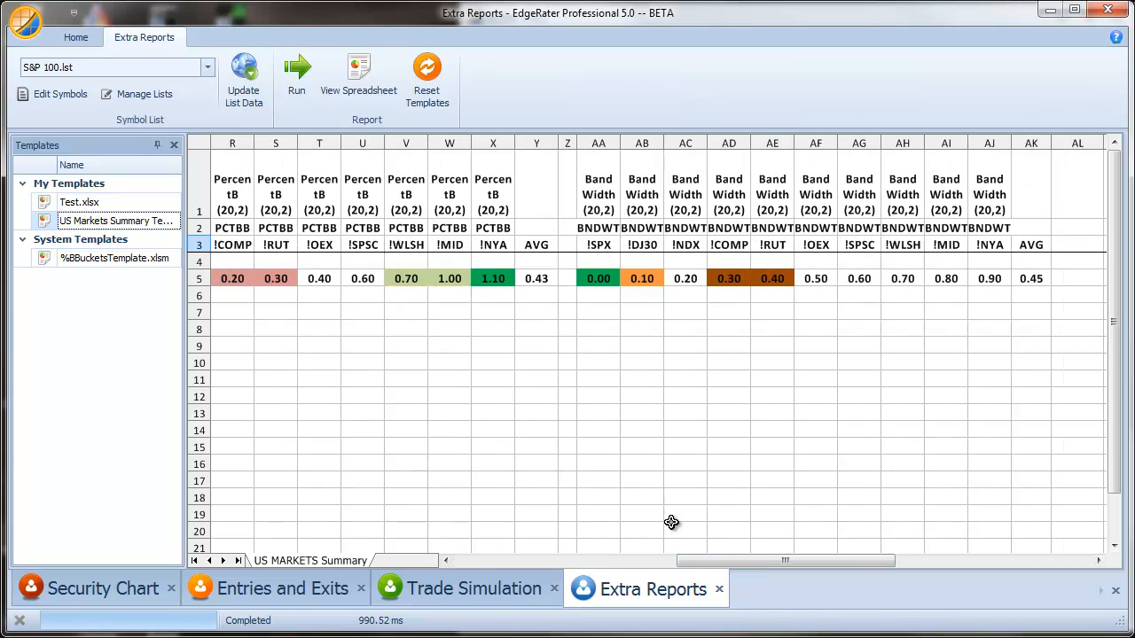
drag(714, 565, 489, 555)
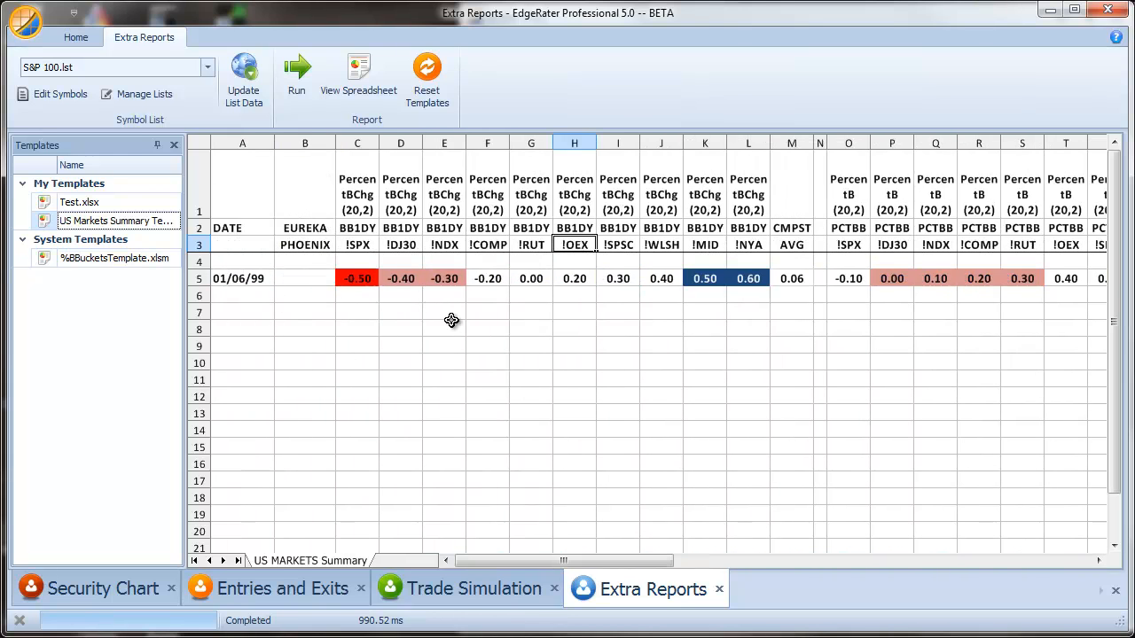
click(297, 67)
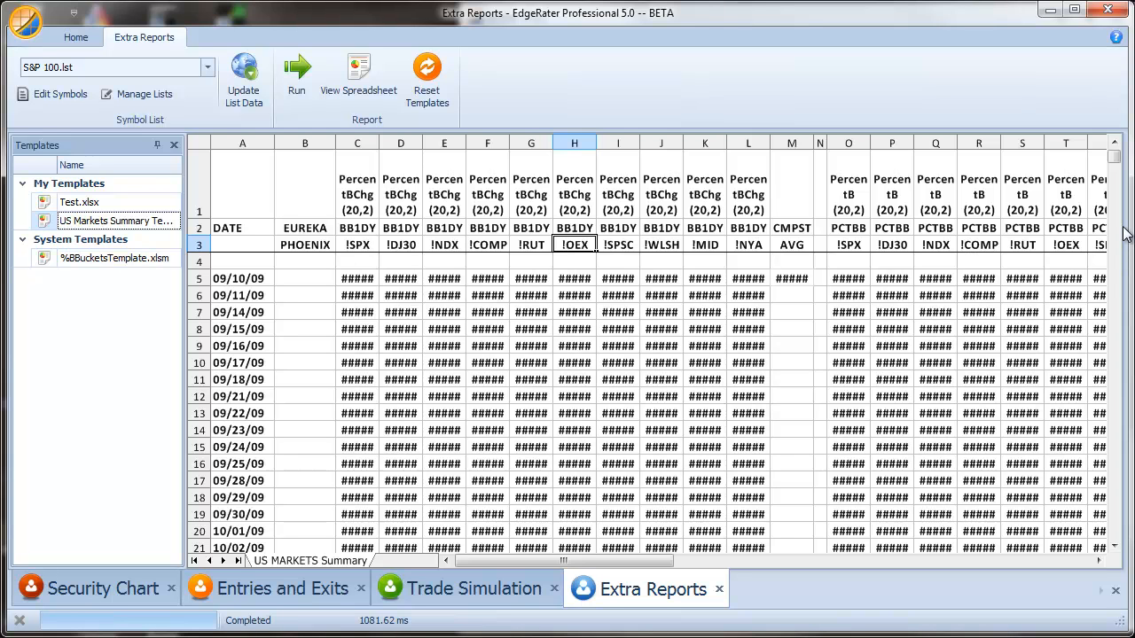
drag(1113, 155, 1120, 175)
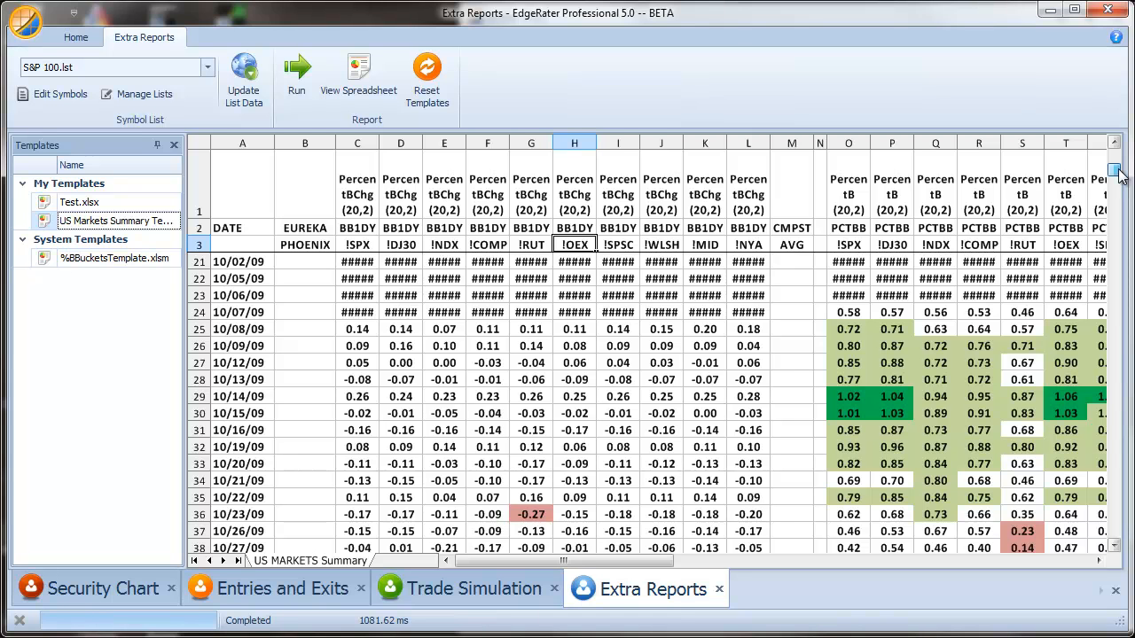
drag(1120, 174, 1117, 532)
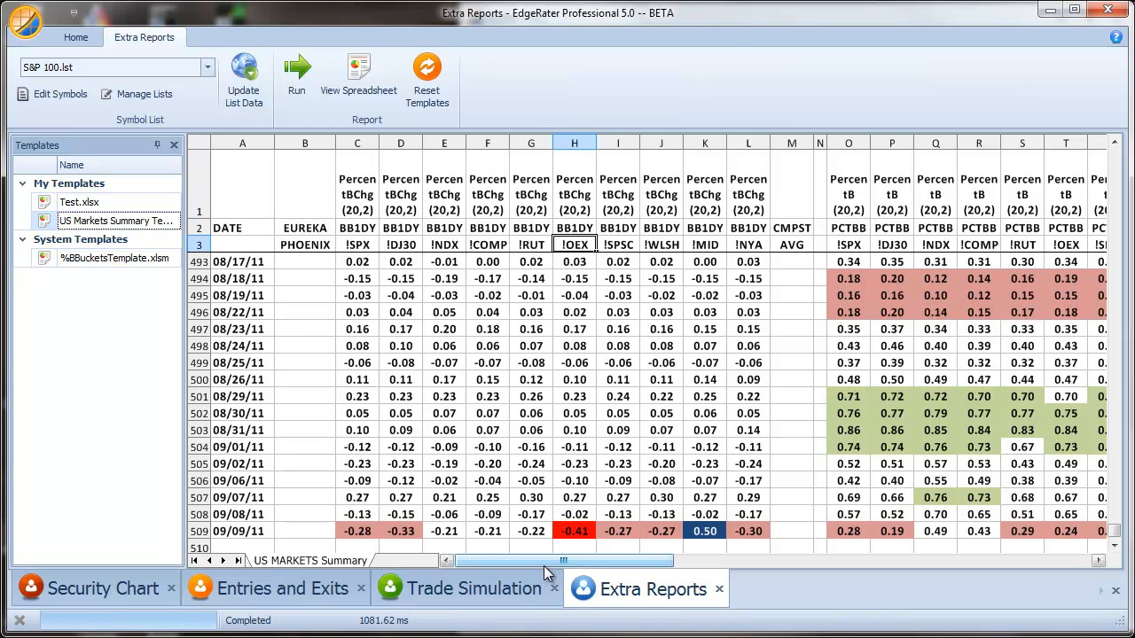
drag(543, 562, 438, 562)
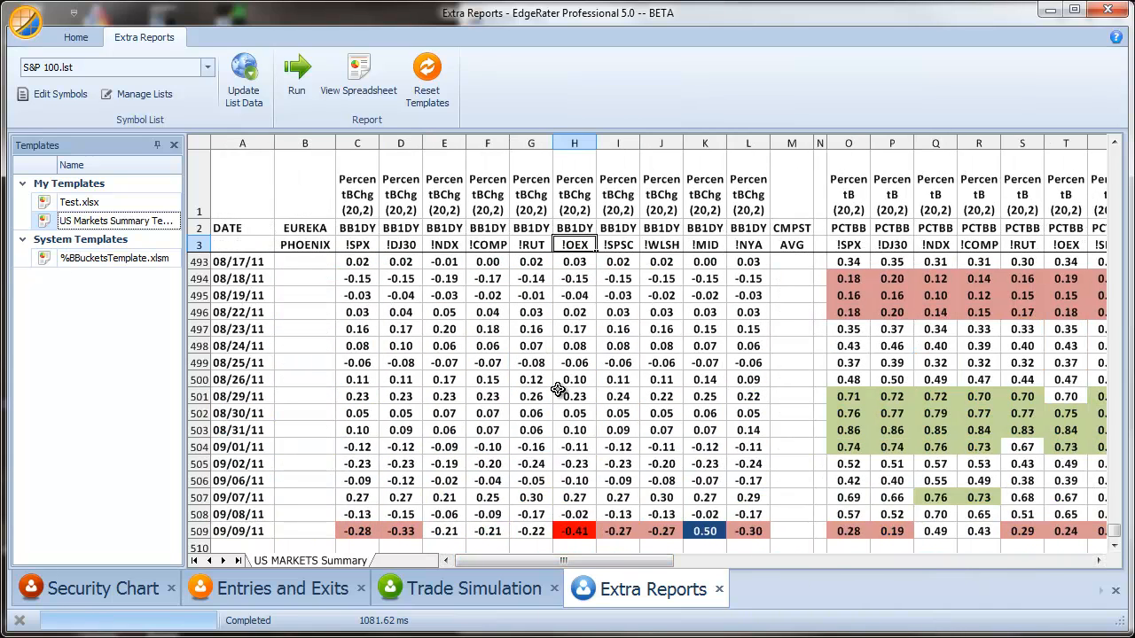
Show the EdgeRater Reports folder in Windows Explorer and widen the Name column.
drag(1134, 213, 526, 157)
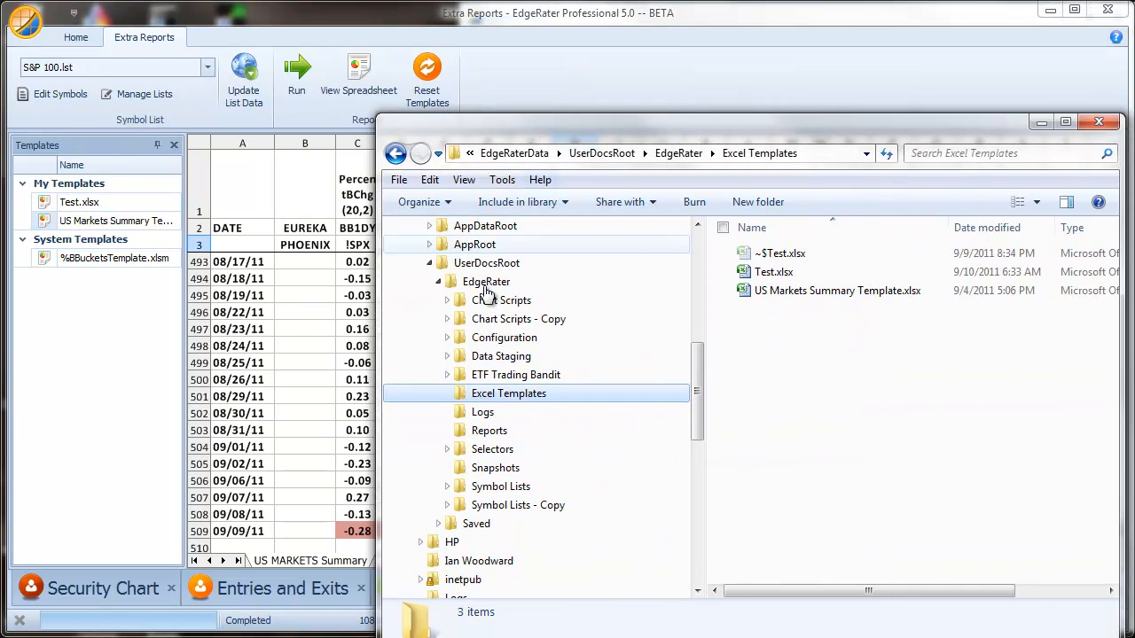
click(535, 431)
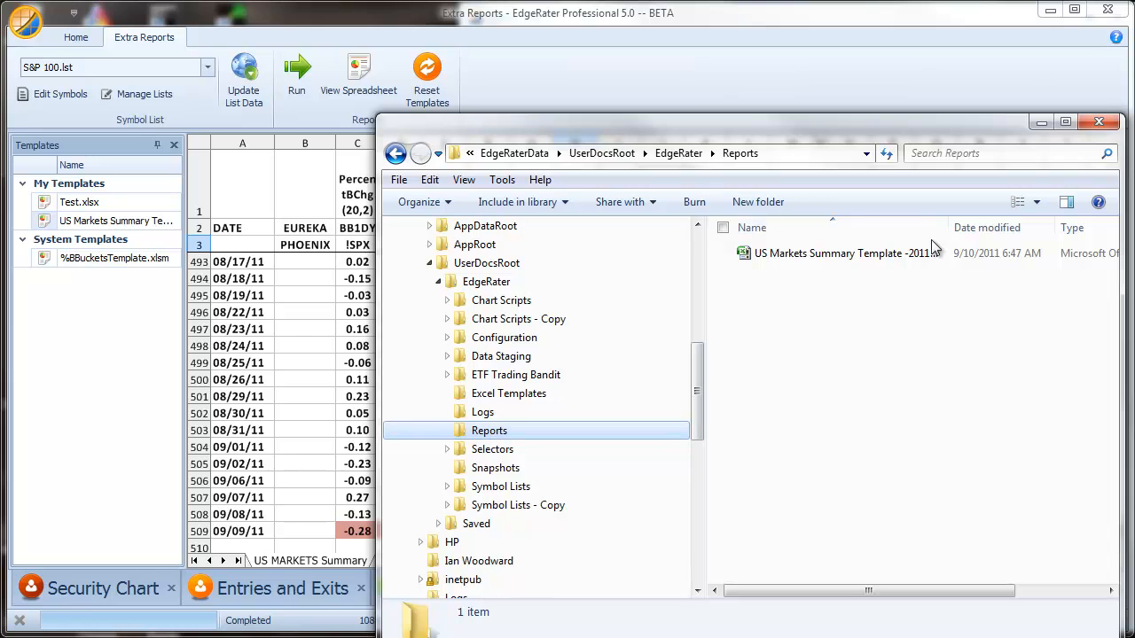
drag(864, 133, 792, 137)
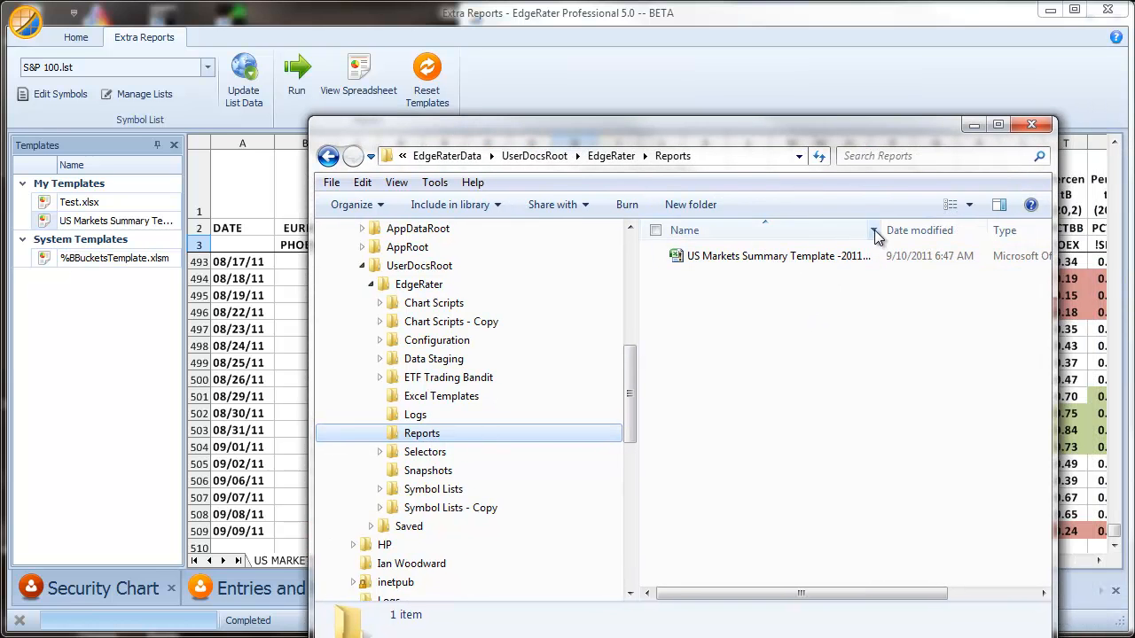
drag(879, 228, 904, 230)
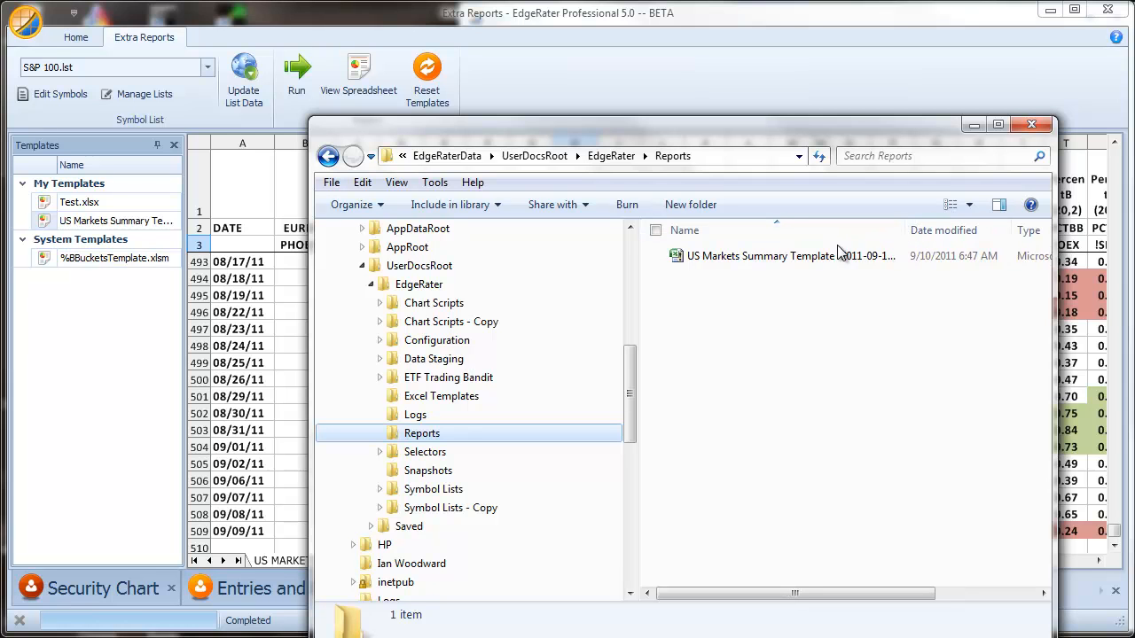
Open the generated US Markets Summary report workbook in Excel and widen its window to show more columns.
click(679, 260)
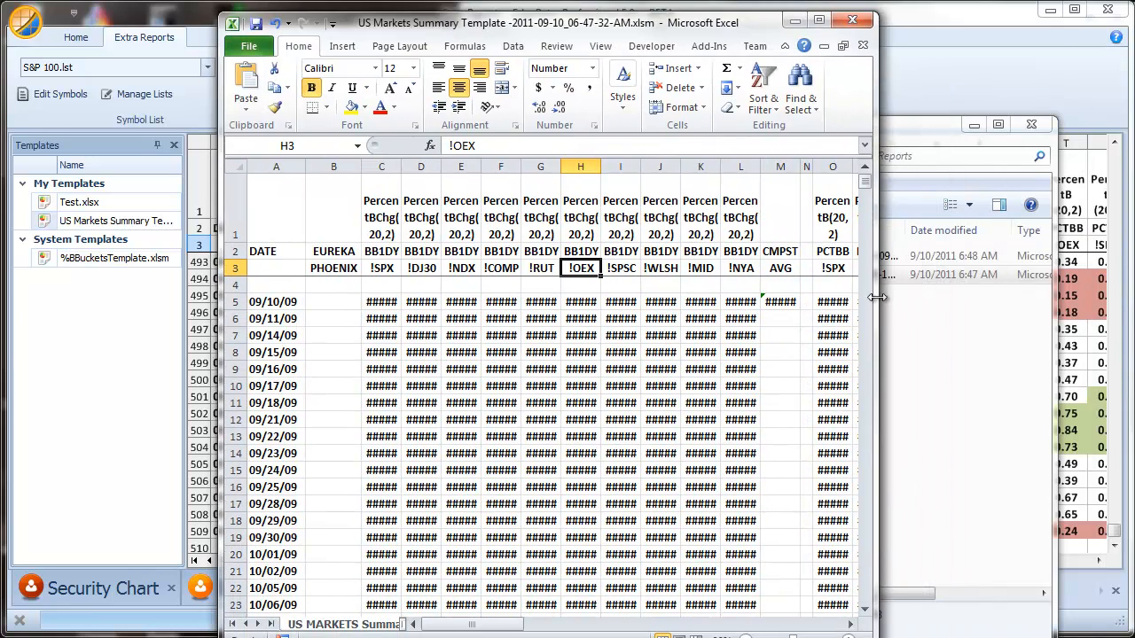
drag(876, 297, 1133, 299)
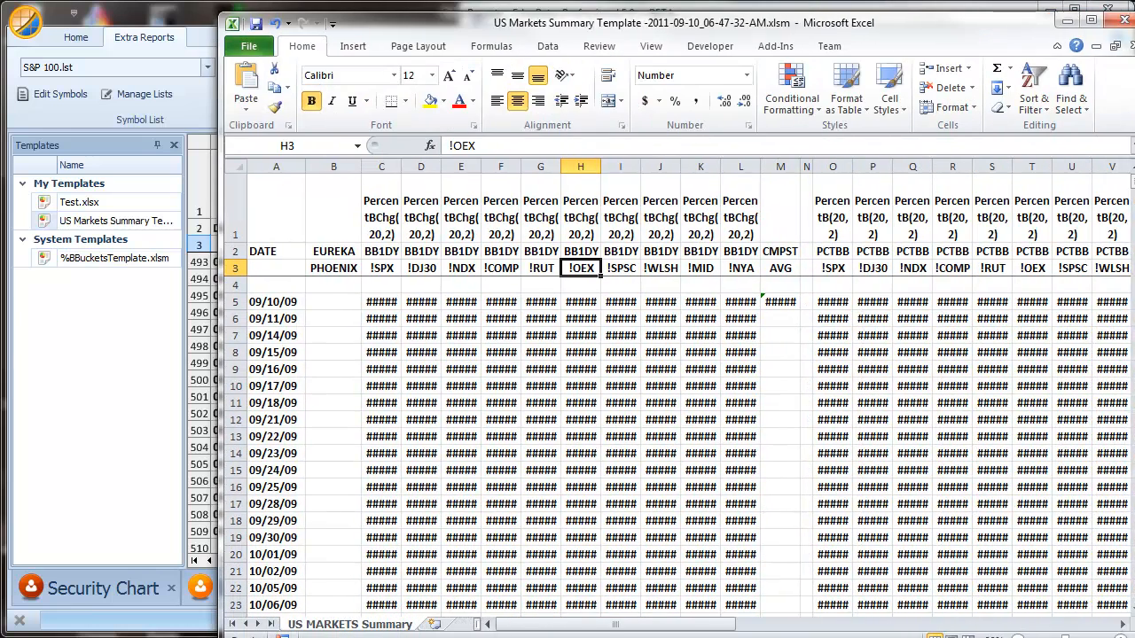
mouse_move(1134, 213)
mouse_down()
mouse_move(1134, 501)
mouse_move(1134, 210)
mouse_up()
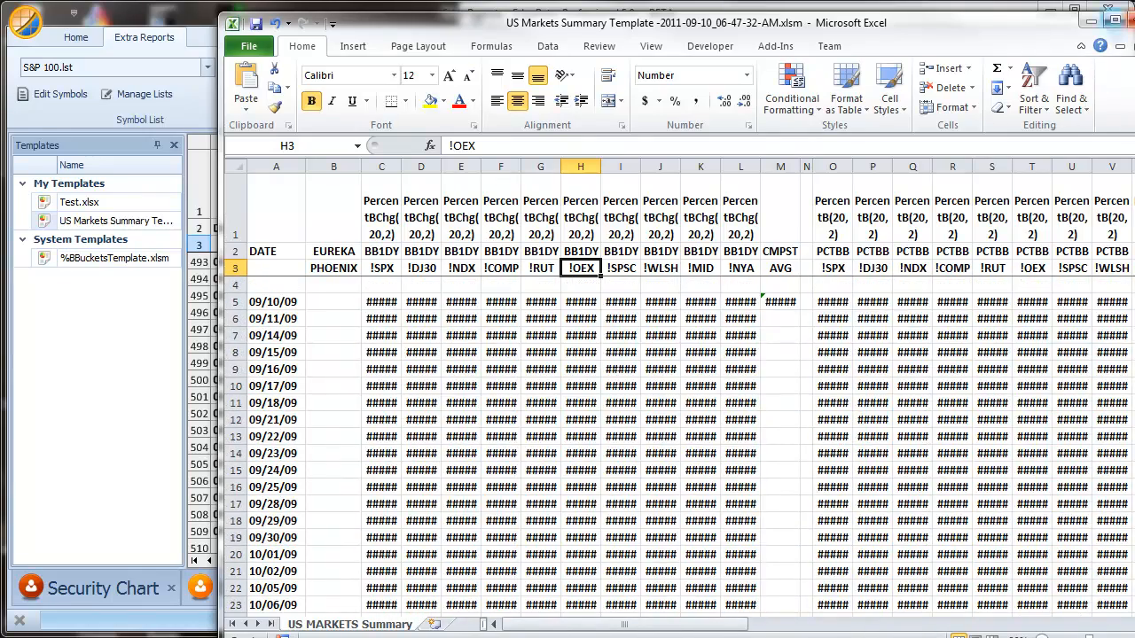
Close the report workbook without saving and return to EdgeRater's Extra Reports.
click(1128, 20)
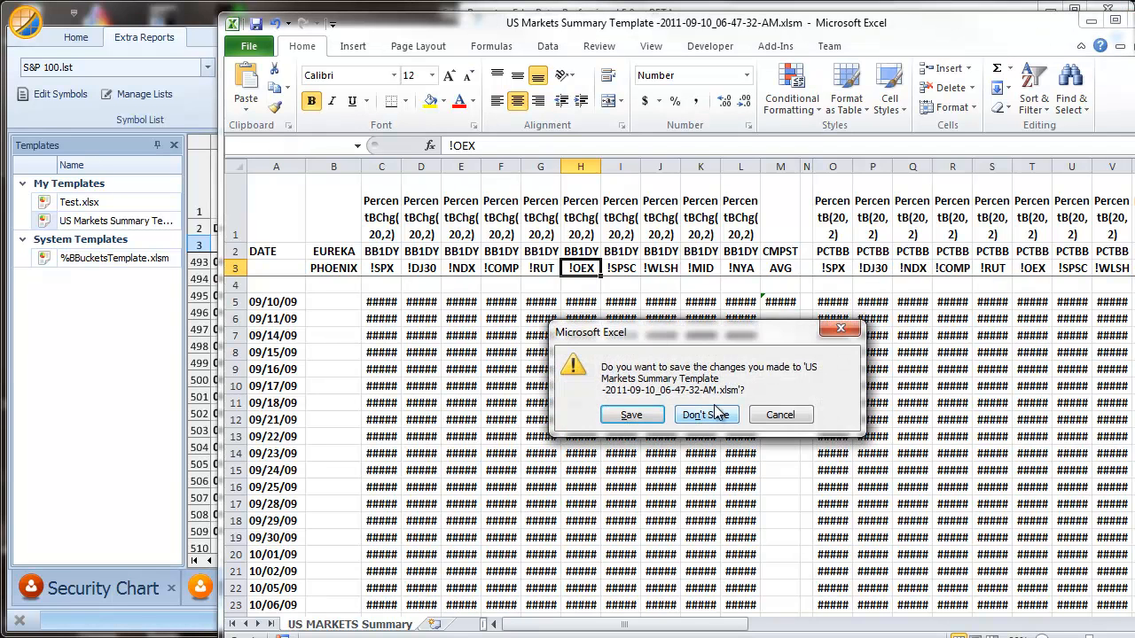
click(713, 415)
drag(765, 24, 1134, 64)
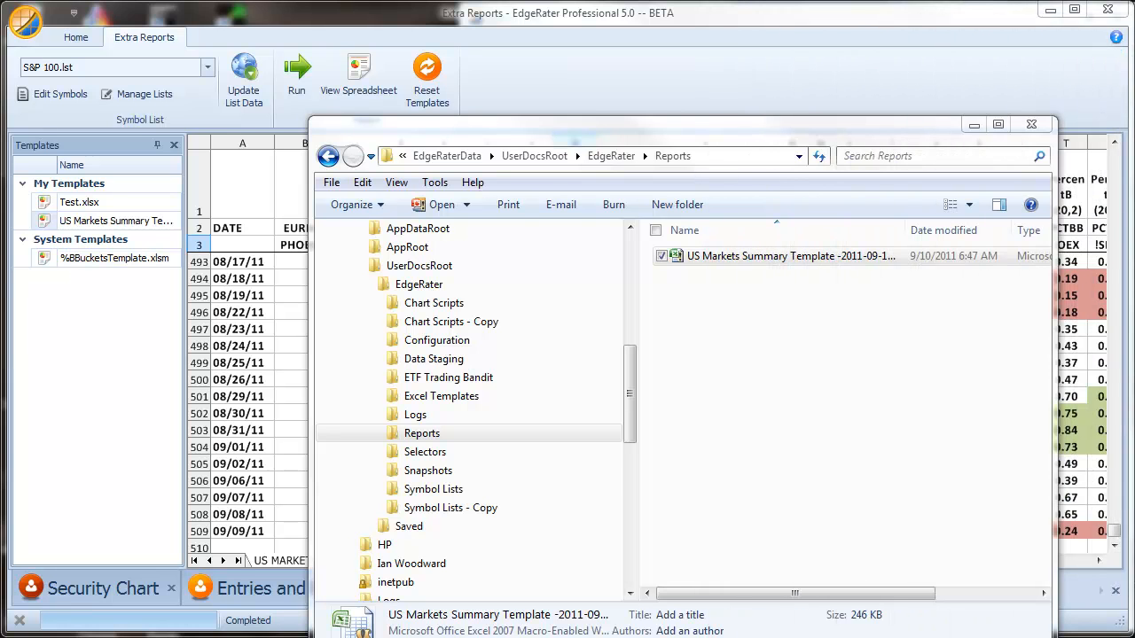
click(927, 54)
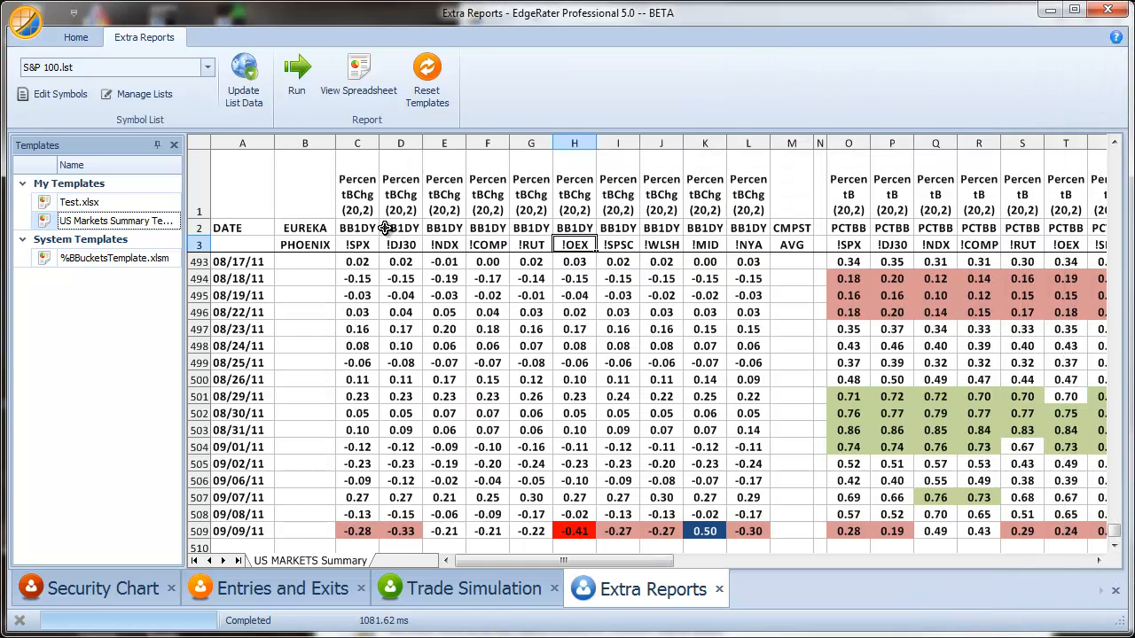
Run the report for the Test.xlsx template and highlight its first data row.
click(59, 204)
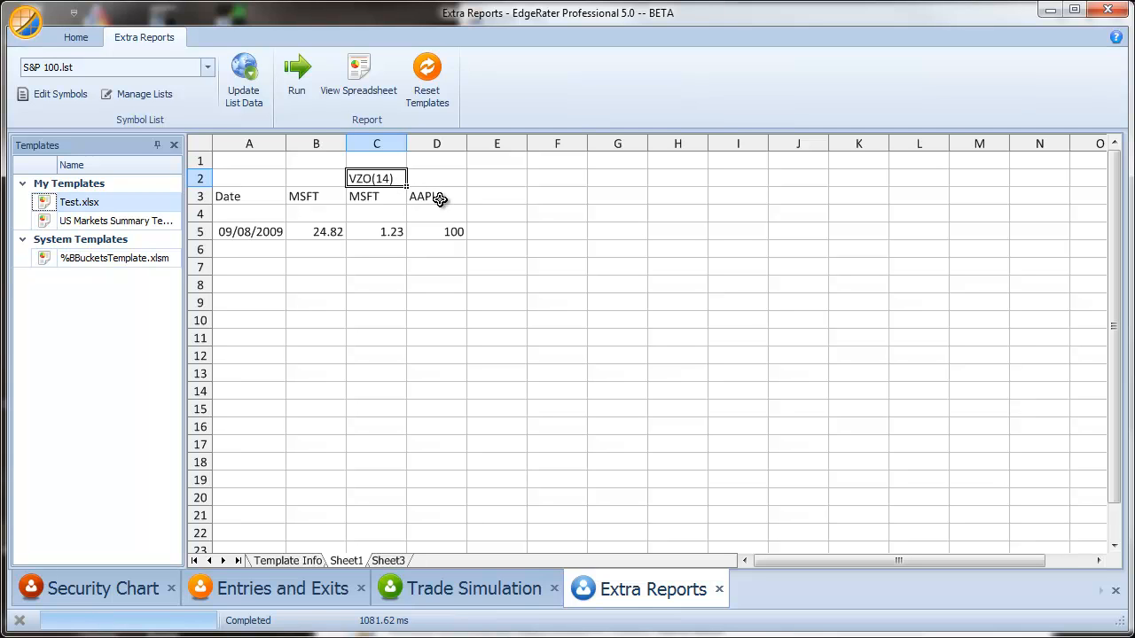
click(299, 78)
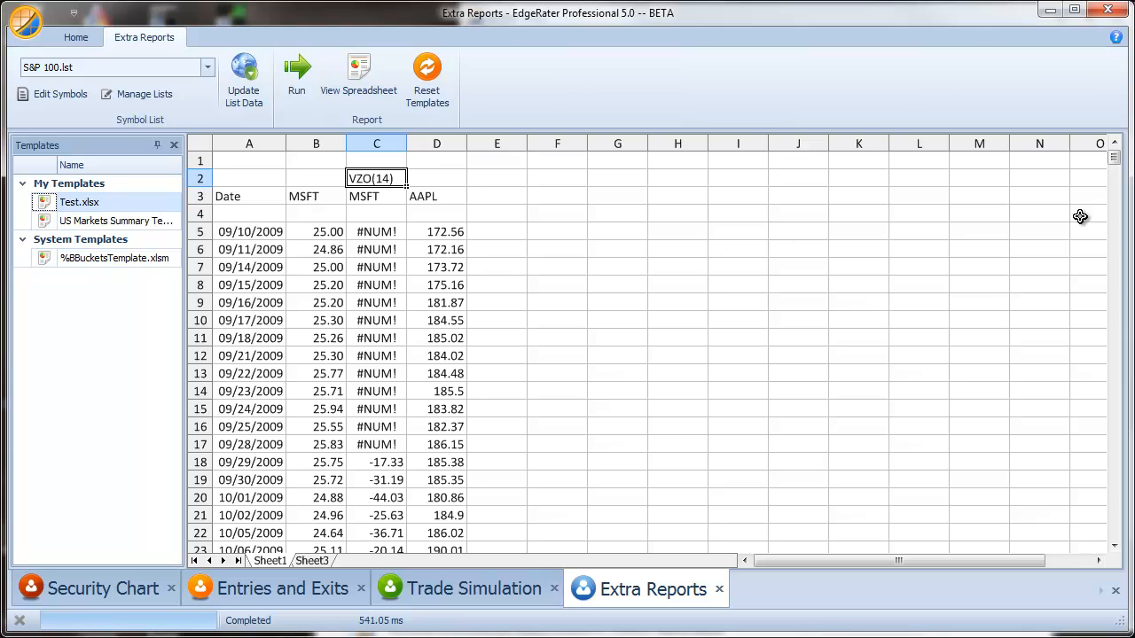
mouse_move(1118, 164)
mouse_down()
mouse_move(1119, 536)
mouse_move(1114, 160)
mouse_up()
click(199, 232)
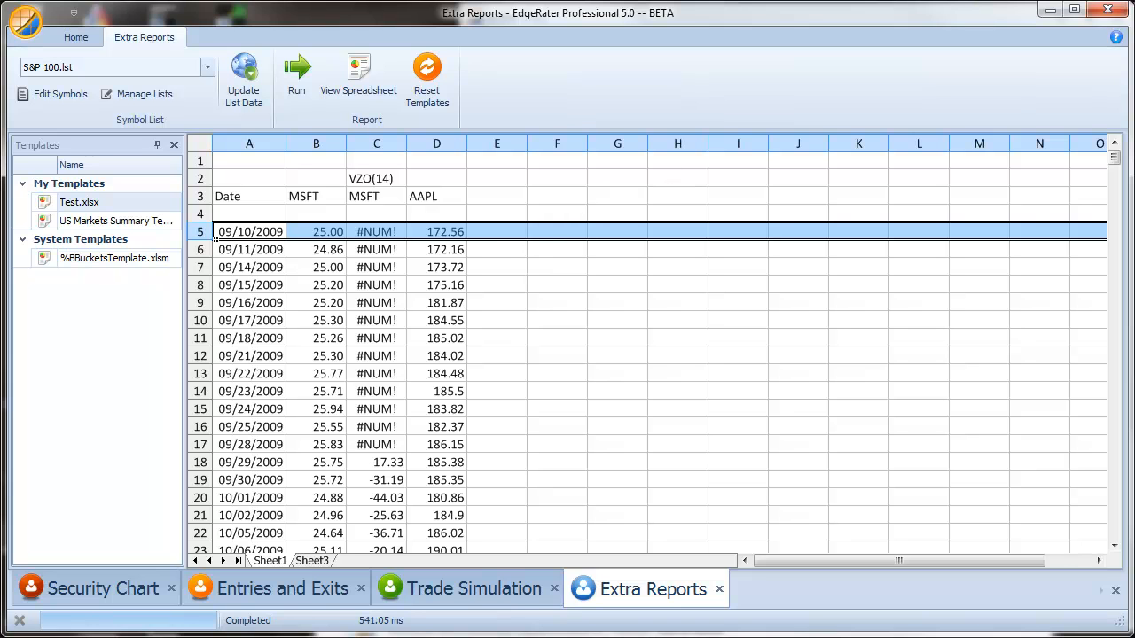
In the Test.xlsx workbook in Excel, check the defined names of the Date, MSFT, VZO(14) and AAPL header cells.
drag(1134, 110, 777, 71)
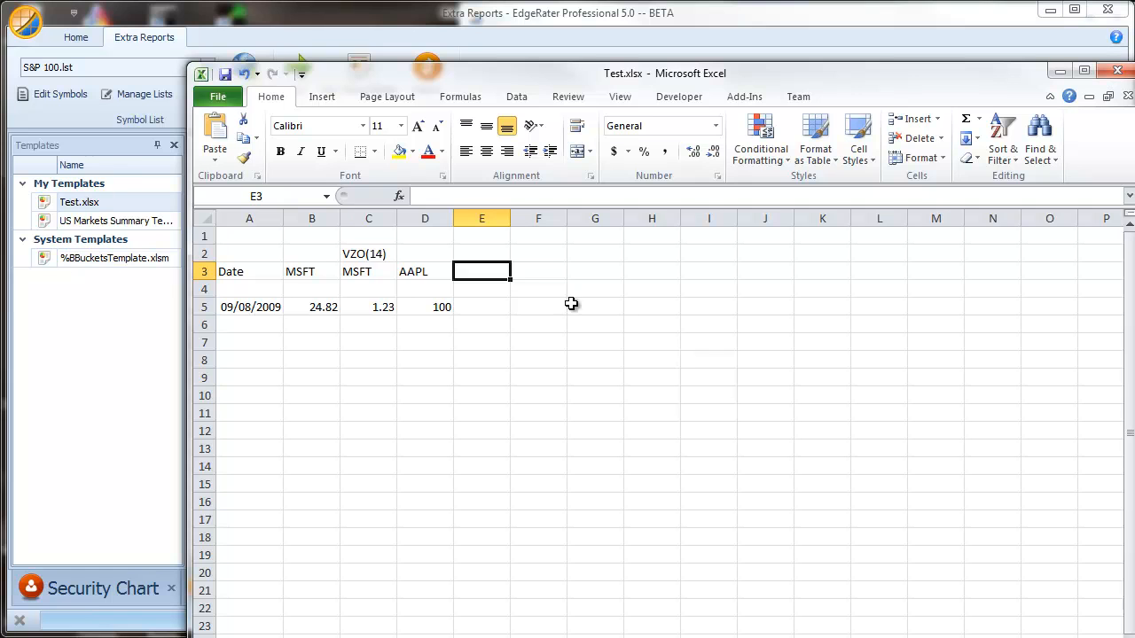
click(266, 273)
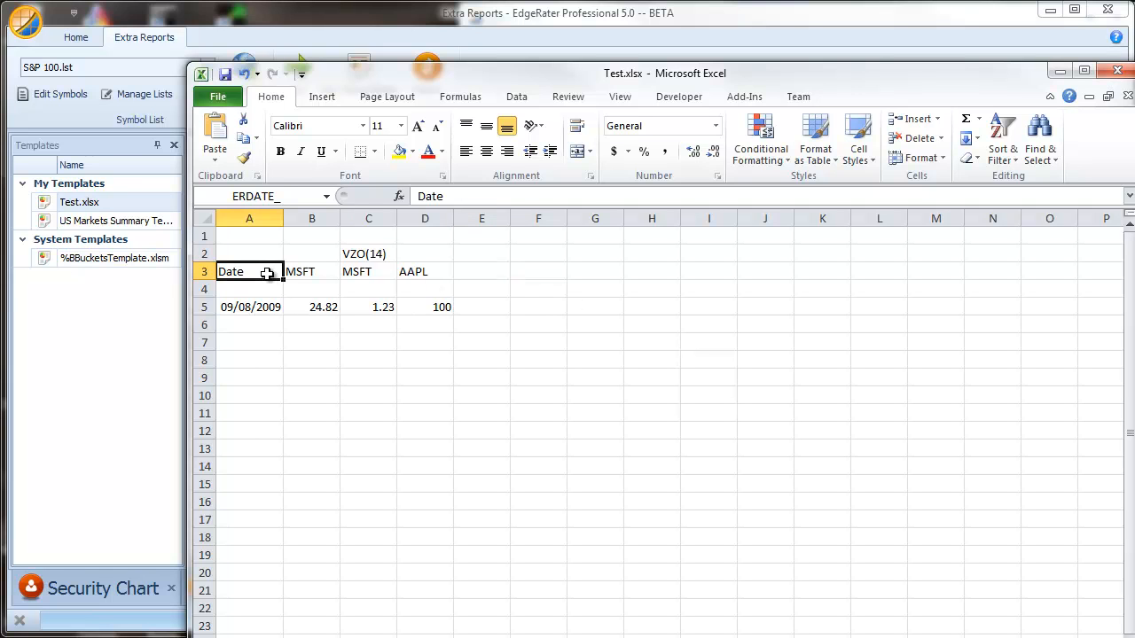
click(316, 272)
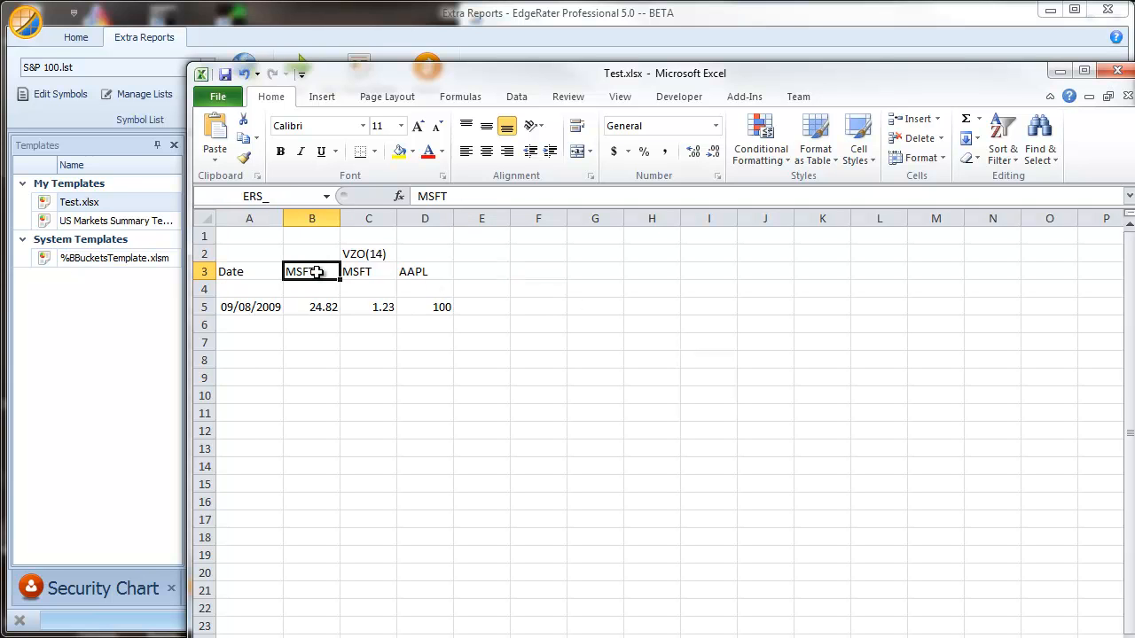
click(371, 271)
click(368, 253)
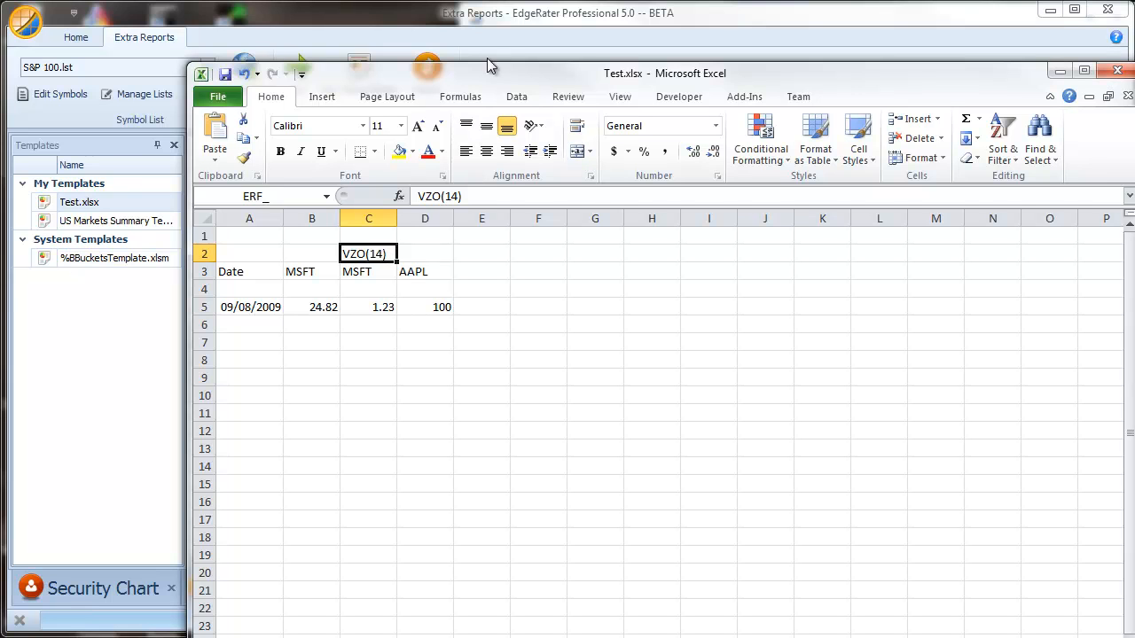
click(427, 274)
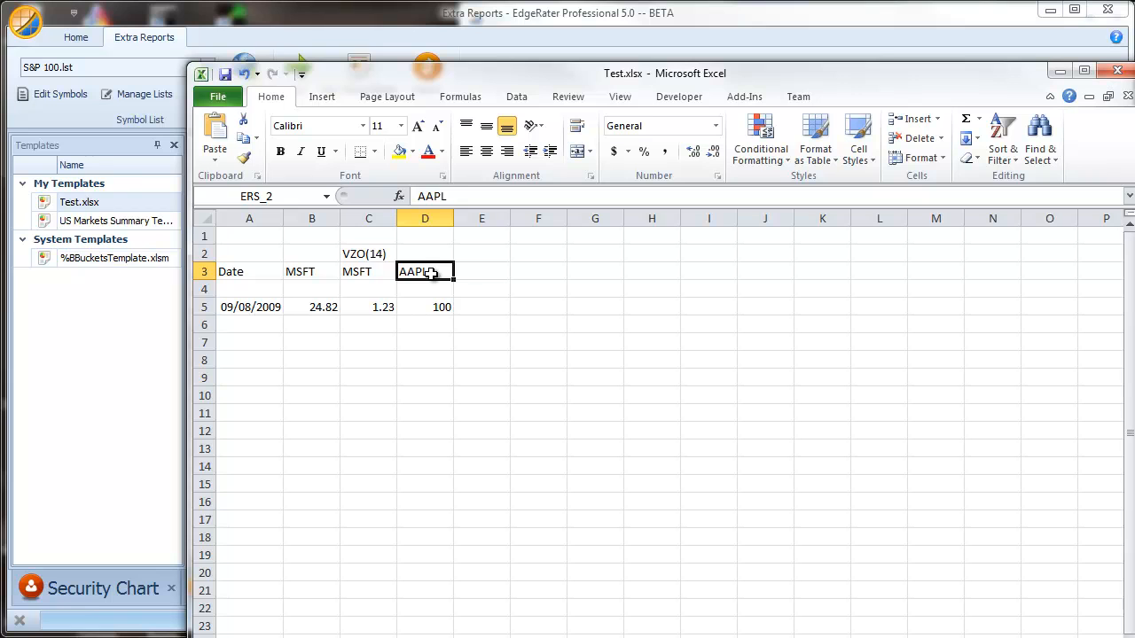
Enter GOOG in cell E3 and give the cell a defined name in the style of the other symbol headers.
click(470, 272)
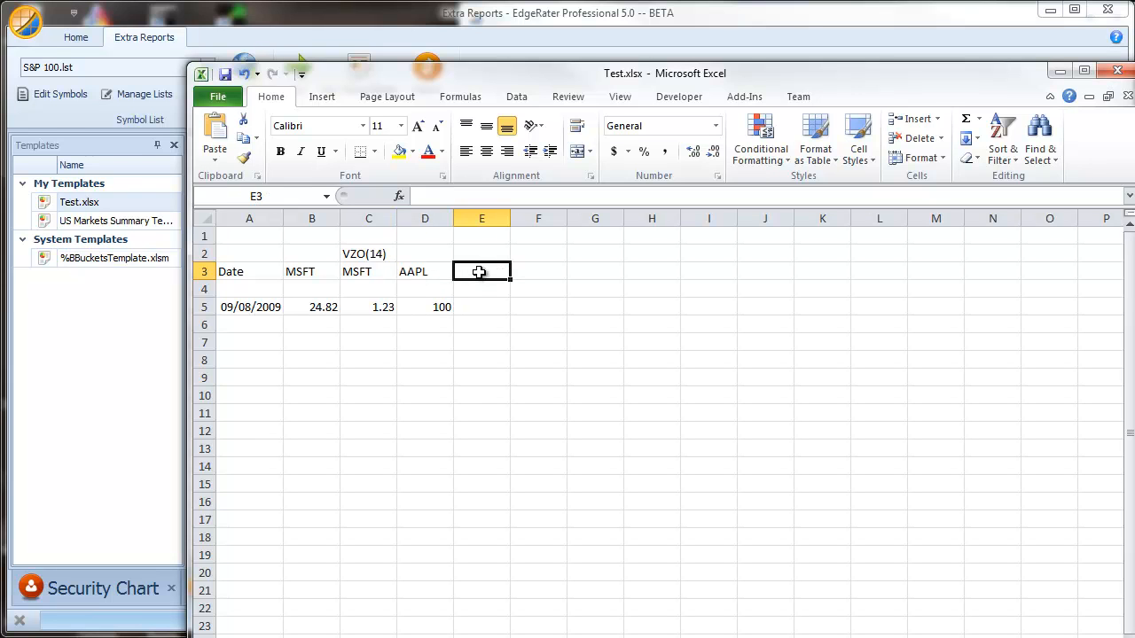
text(GOOG)
key(Return)
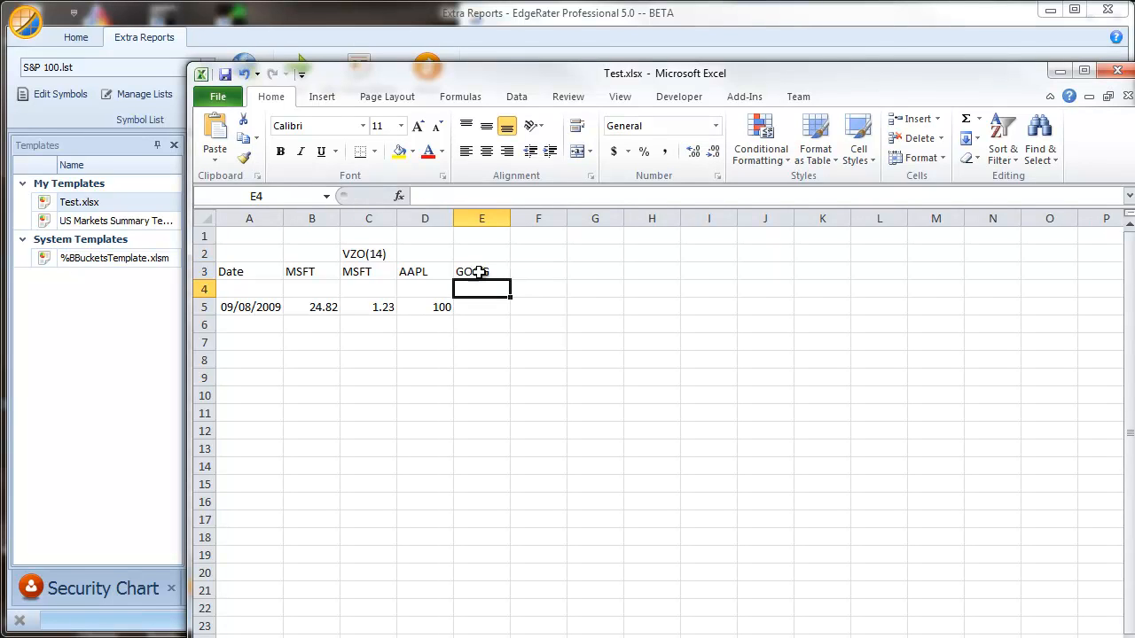
click(479, 272)
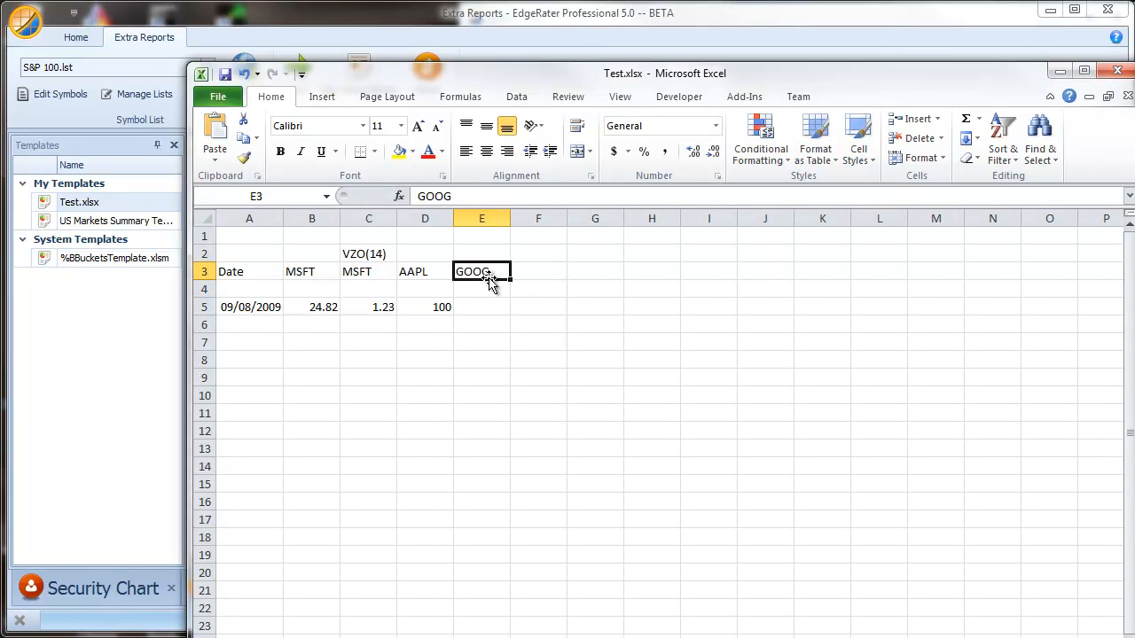
click(301, 195)
text(E)
key(Return)
Switch back to EdgeRater, reset the templates, and rerun the Test.xlsx report with the GOOG column.
click(344, 16)
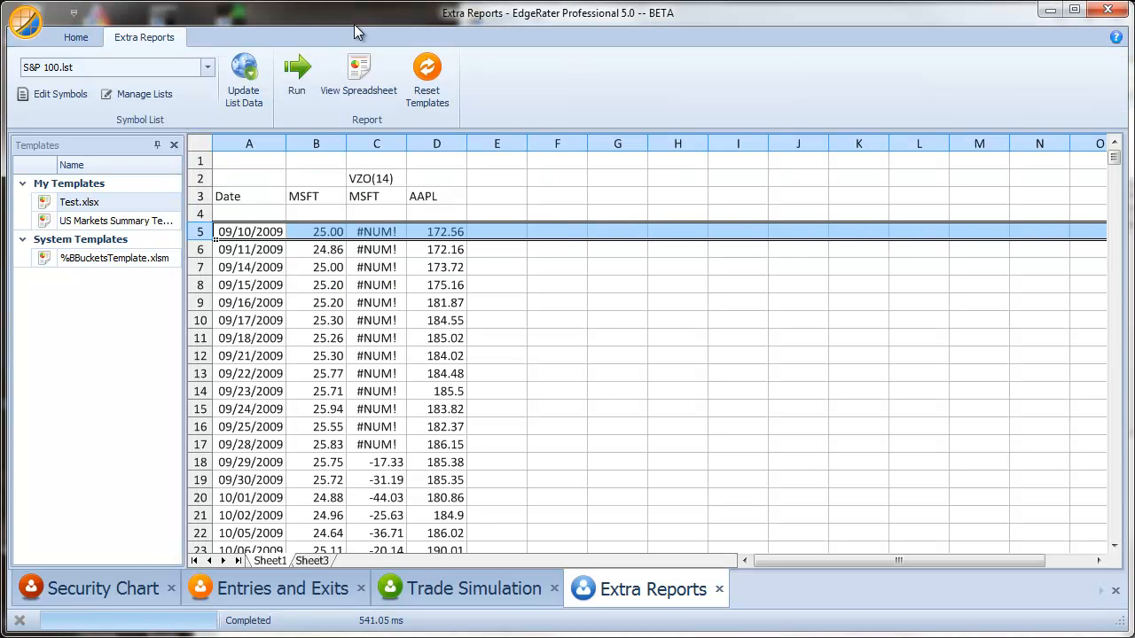
click(426, 78)
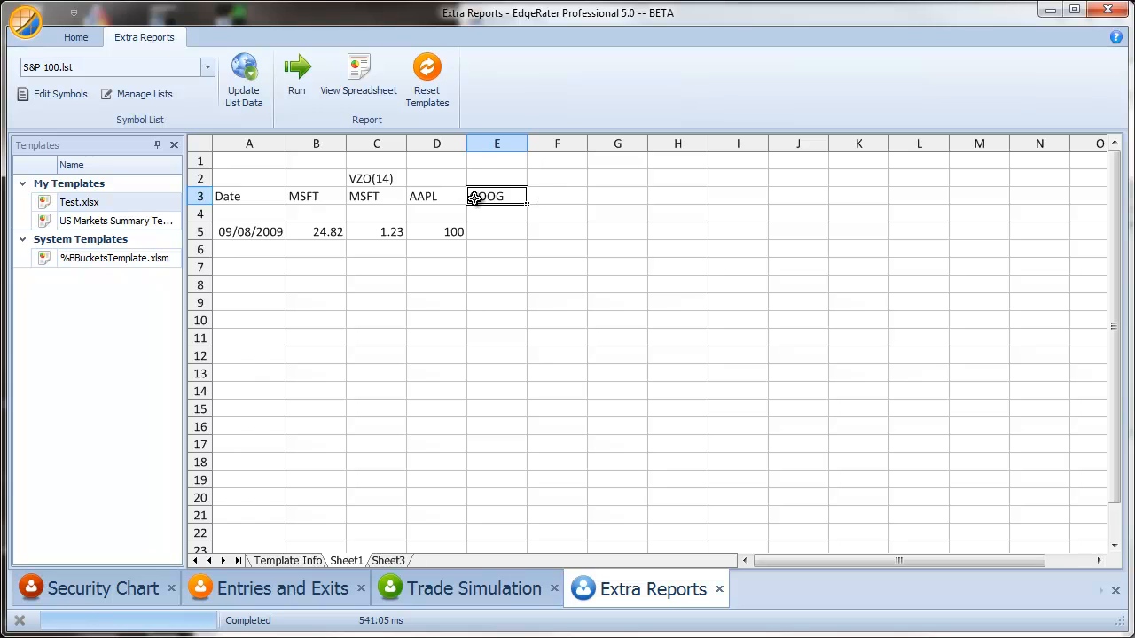
click(296, 76)
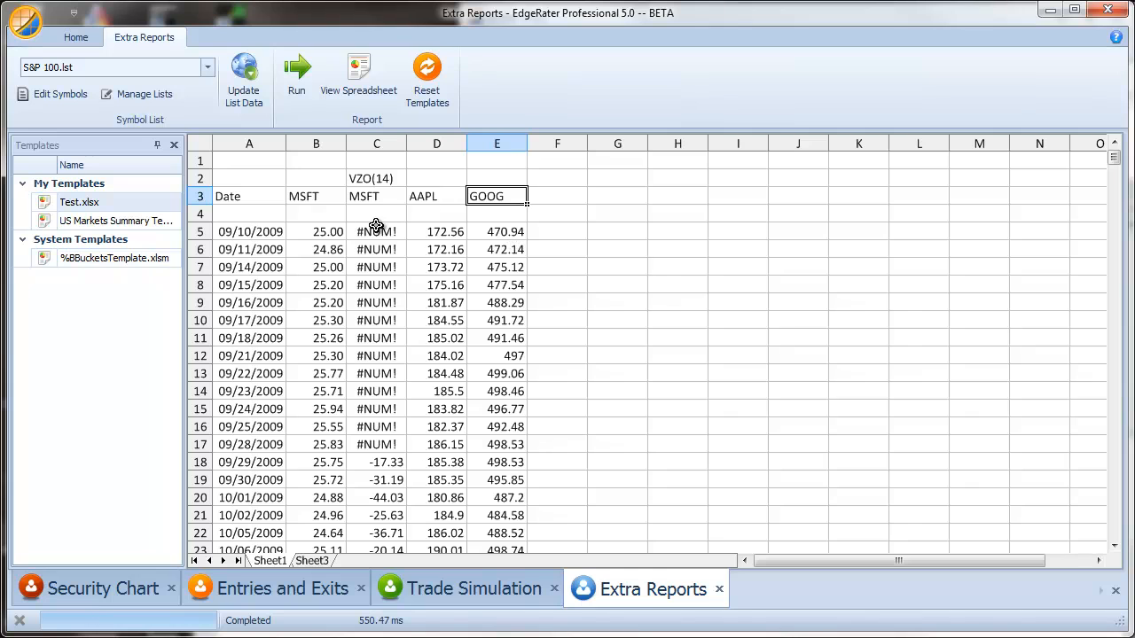
Select the first MSFT price in cell B5 and bring up the Security Chart window for comparison.
click(320, 232)
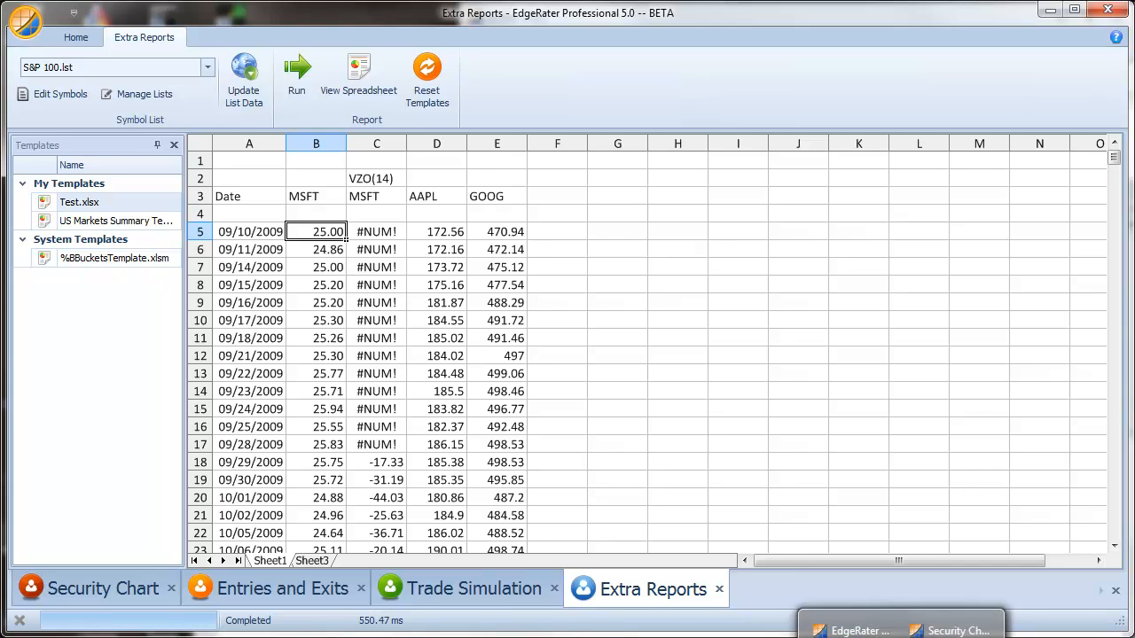
mouse_move(851, 636)
click(948, 630)
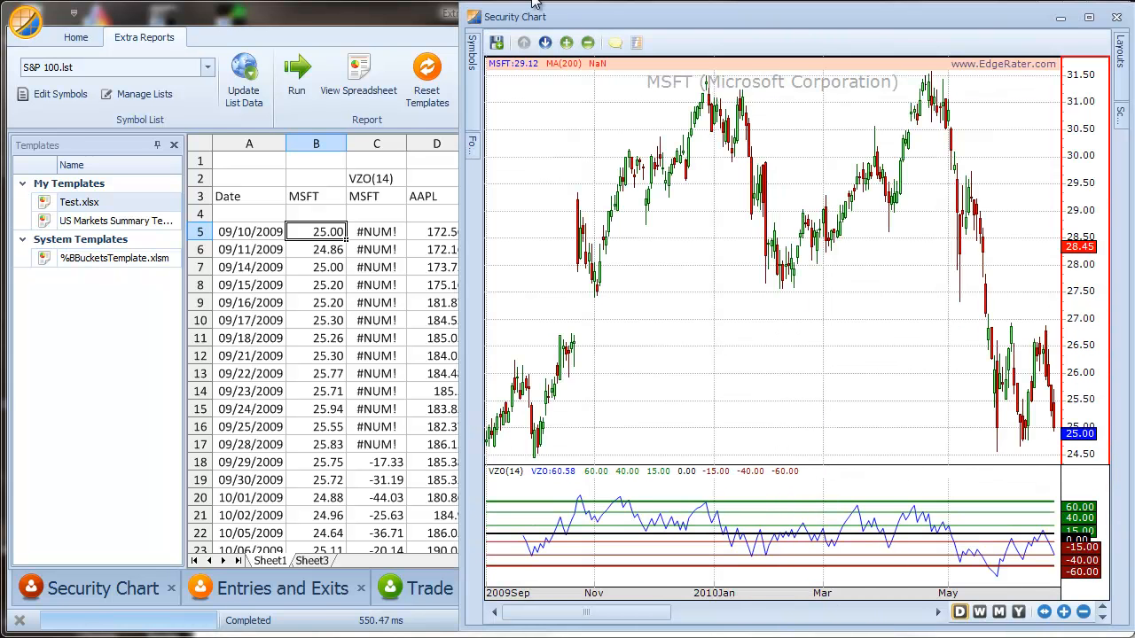
Resize the Extra Reports window and the Security Chart window so that they sit side by side.
click(412, 14)
mouse_move(1129, 283)
mouse_down()
mouse_move(1113, 283)
mouse_move(1126, 283)
mouse_up()
click(426, 17)
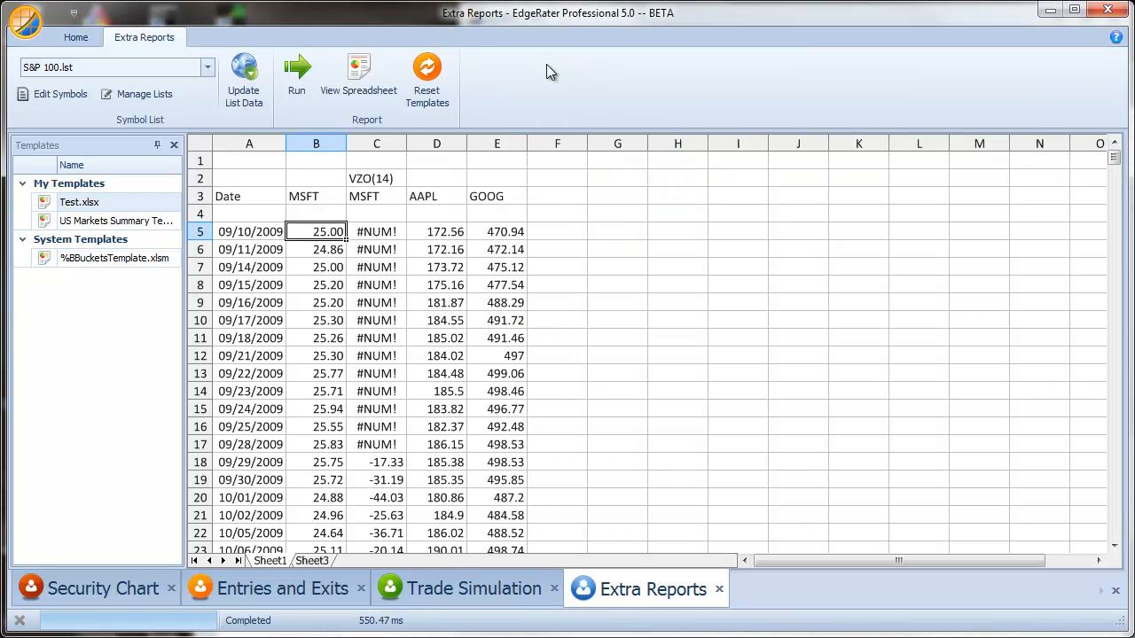
drag(1124, 211, 543, 237)
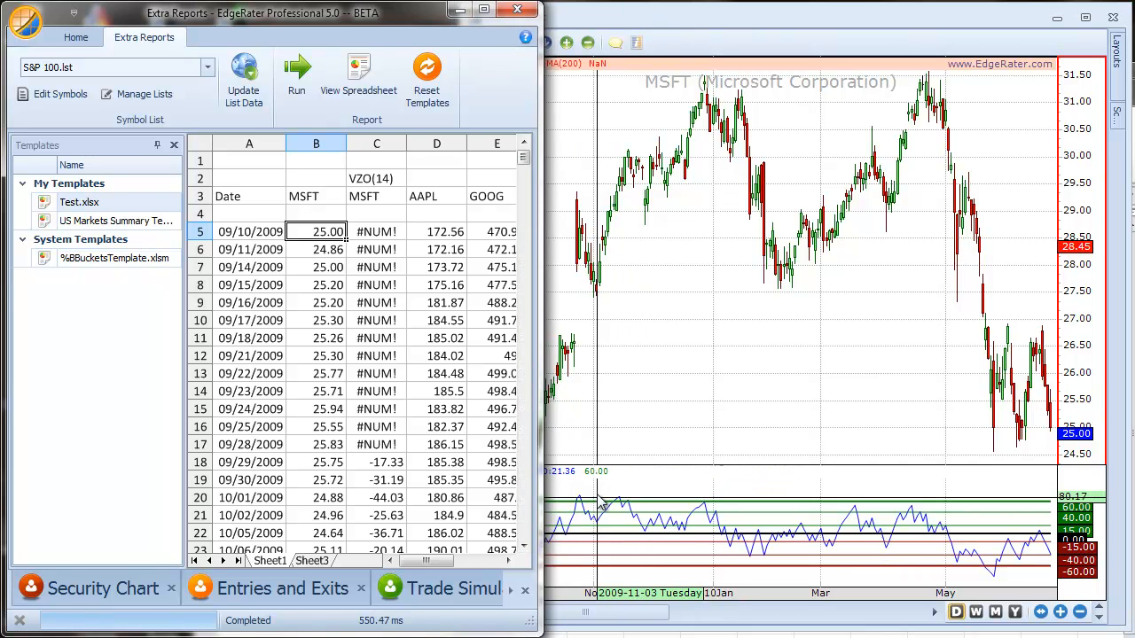
click(643, 611)
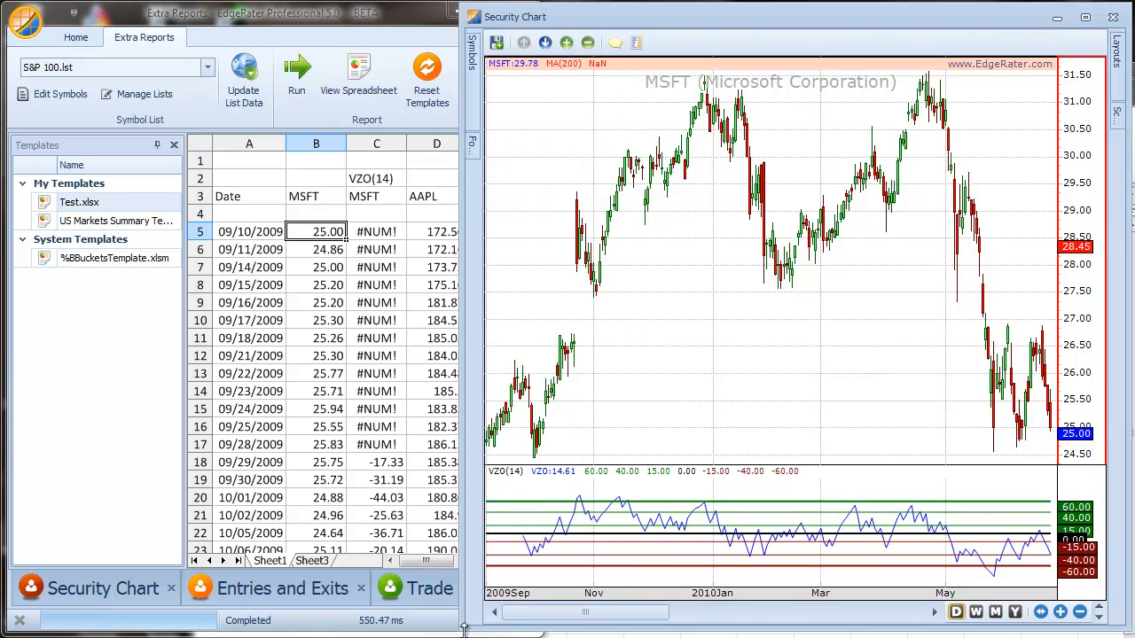
drag(462, 630, 545, 627)
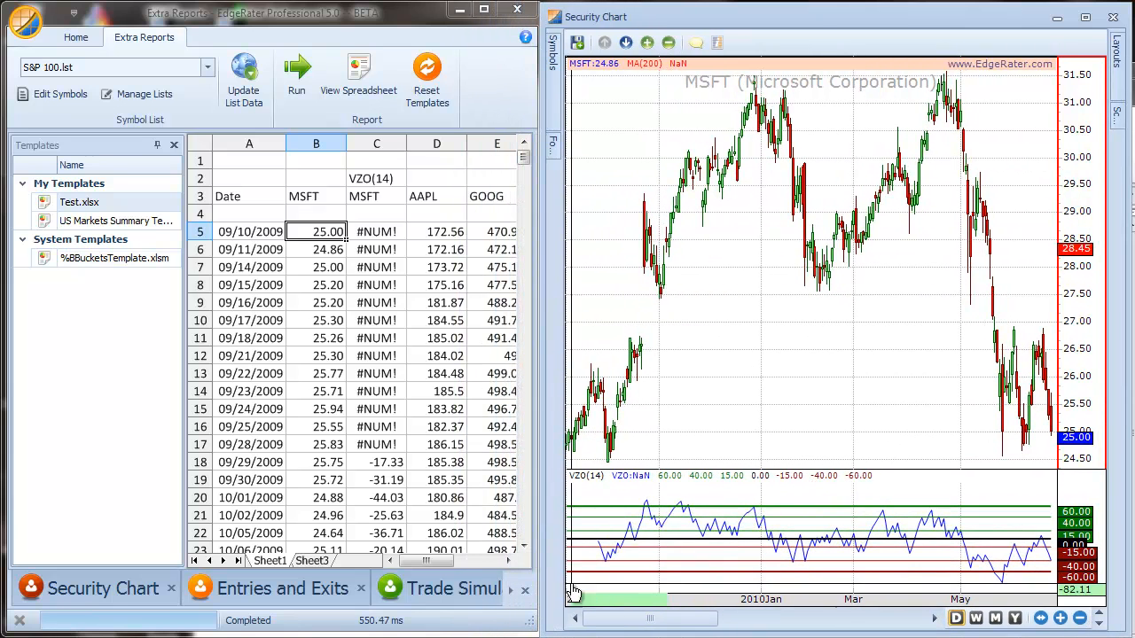
Turn on the event callouts in the MSFT chart and select the 09/11/2009 MSFT price in cell B6.
click(1060, 617)
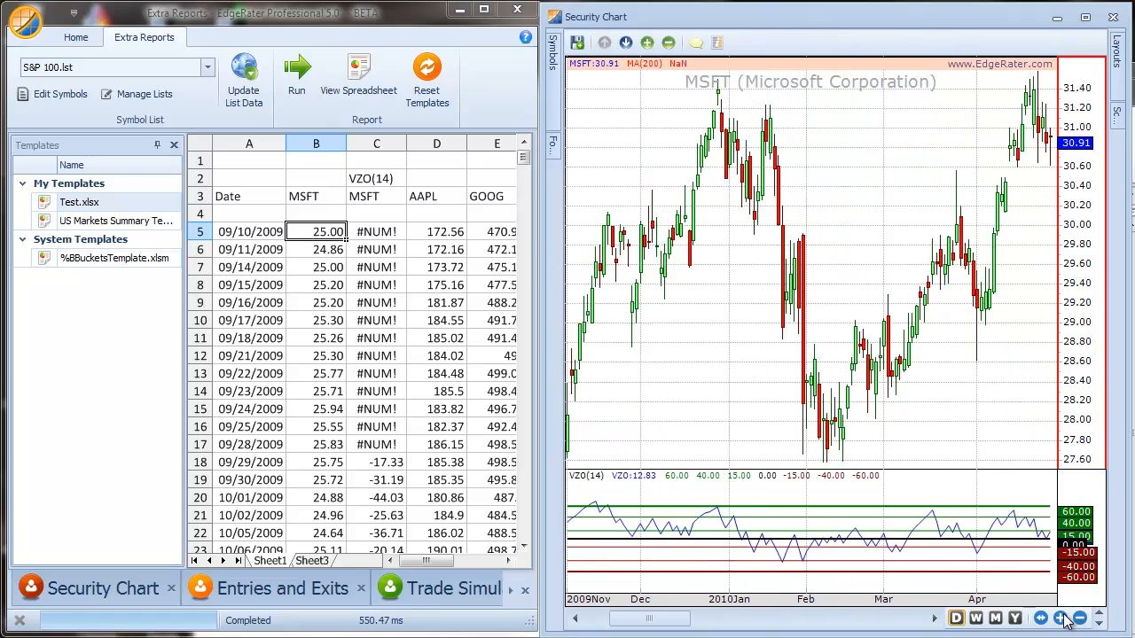
click(695, 42)
click(333, 248)
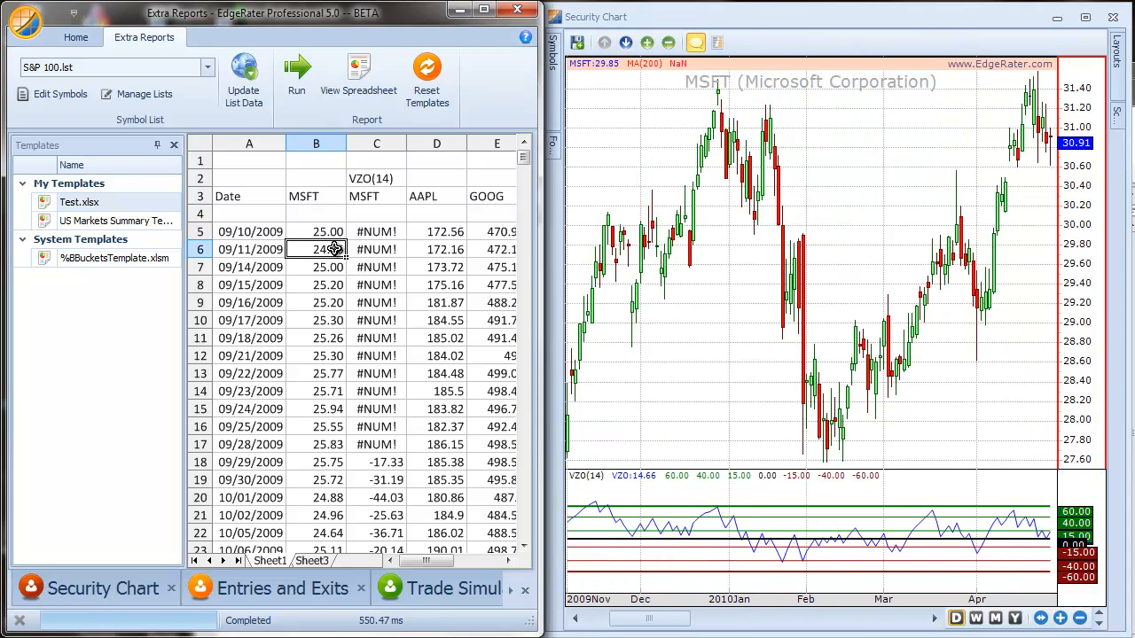
Step down through the MSFT prices to the 09/29/2009 row, following each date's event callout on the chart.
key(Down)
key(Down)
key(Down)
key(Down)
key(Down)
key(Down)
key(Down)
key(Down)
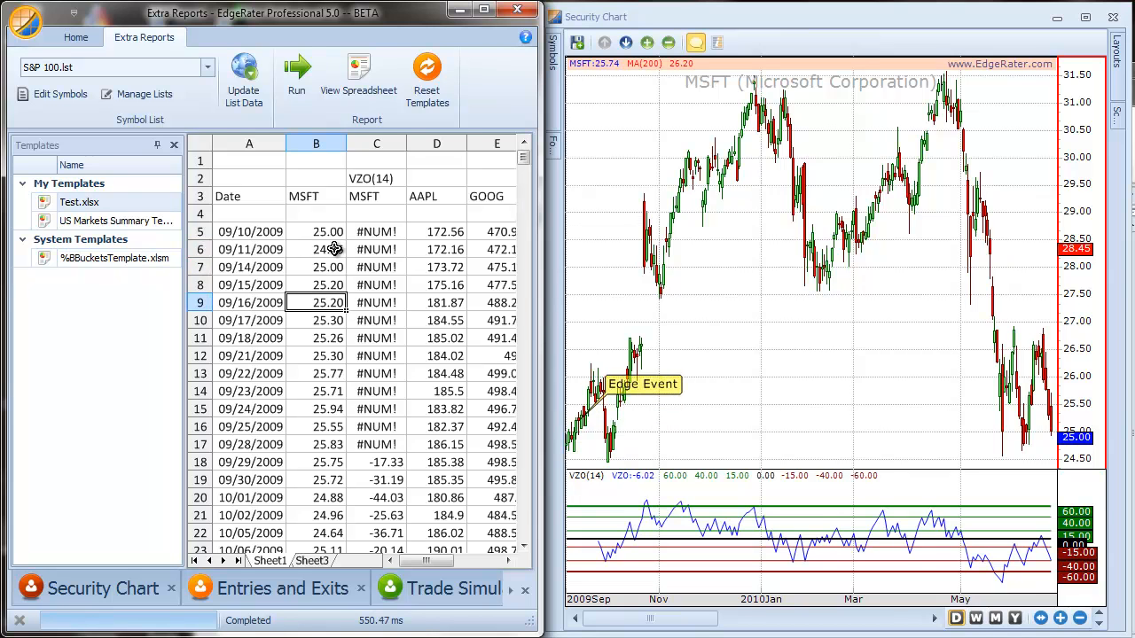
key(Down)
key(Down)
key(Down)
key(Down)
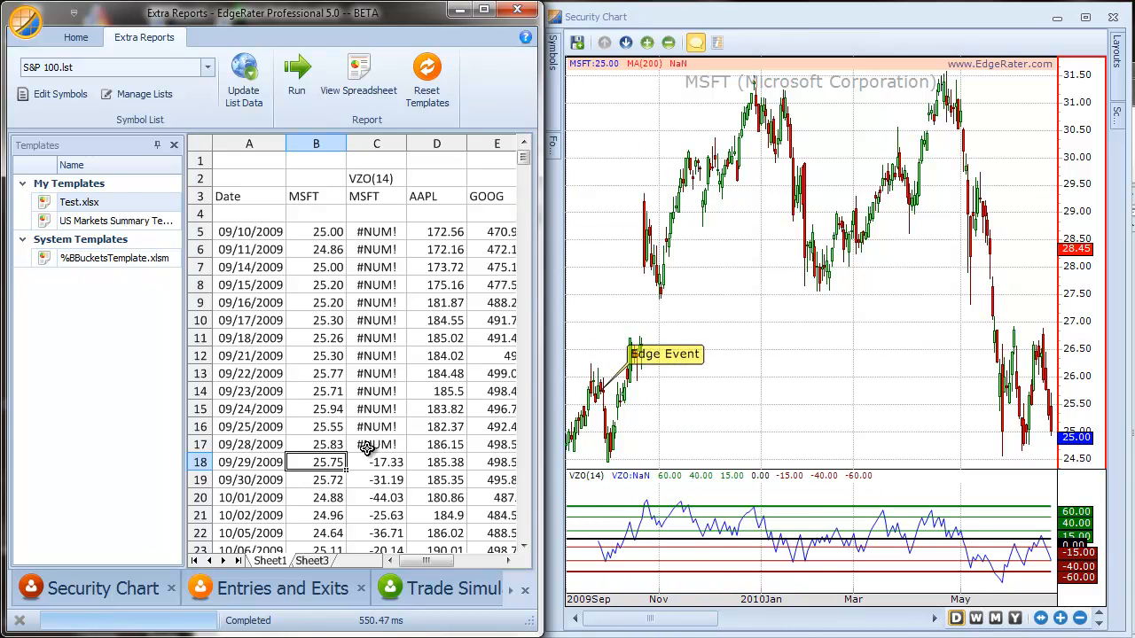
Move across to the AAPL column and step through its prices to the 10/19/2009 row, comparing them with the chart.
key(Right)
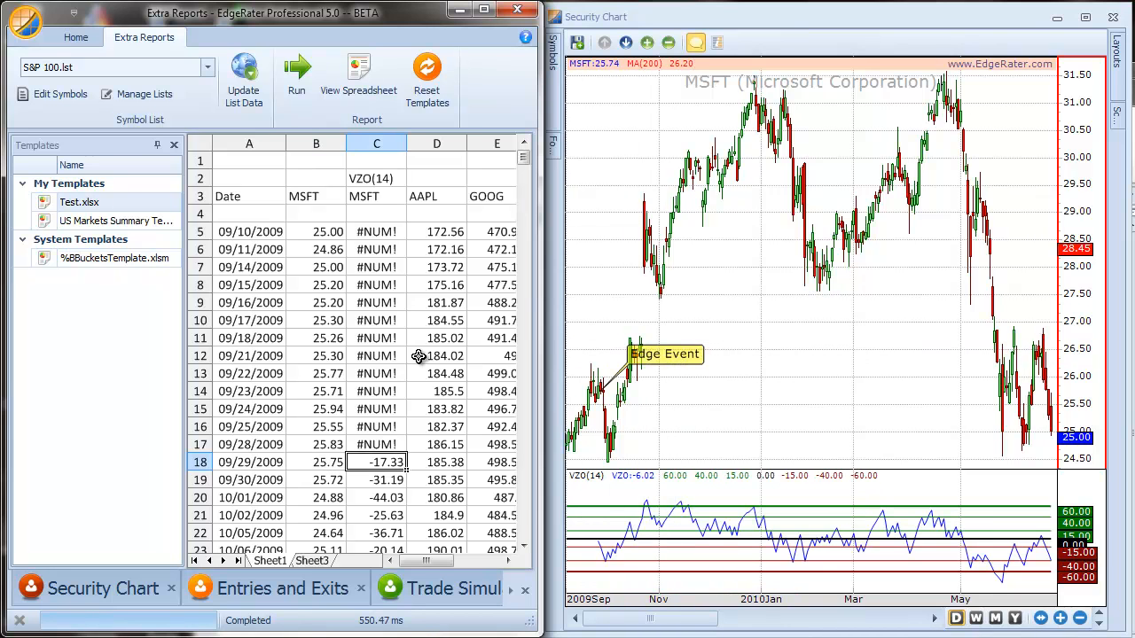
key(Right)
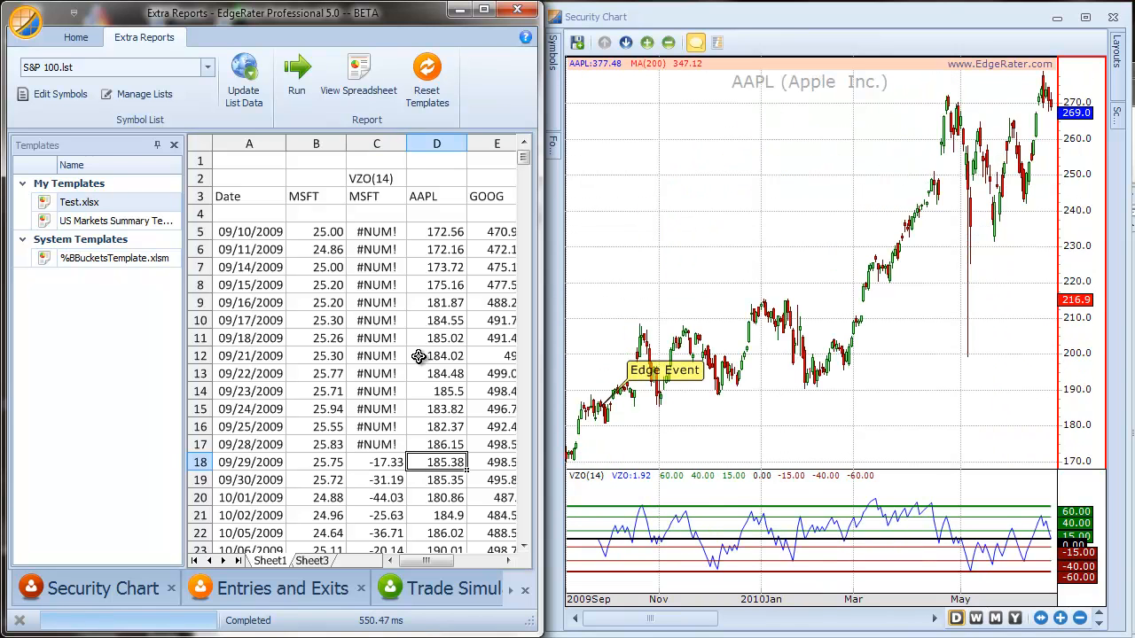
key(Up)
key(Up)
key(Up)
key(Down)
key(Down)
key(Down)
key(Down)
key(Down)
key(Down)
key(Down)
key(Down)
key(Down)
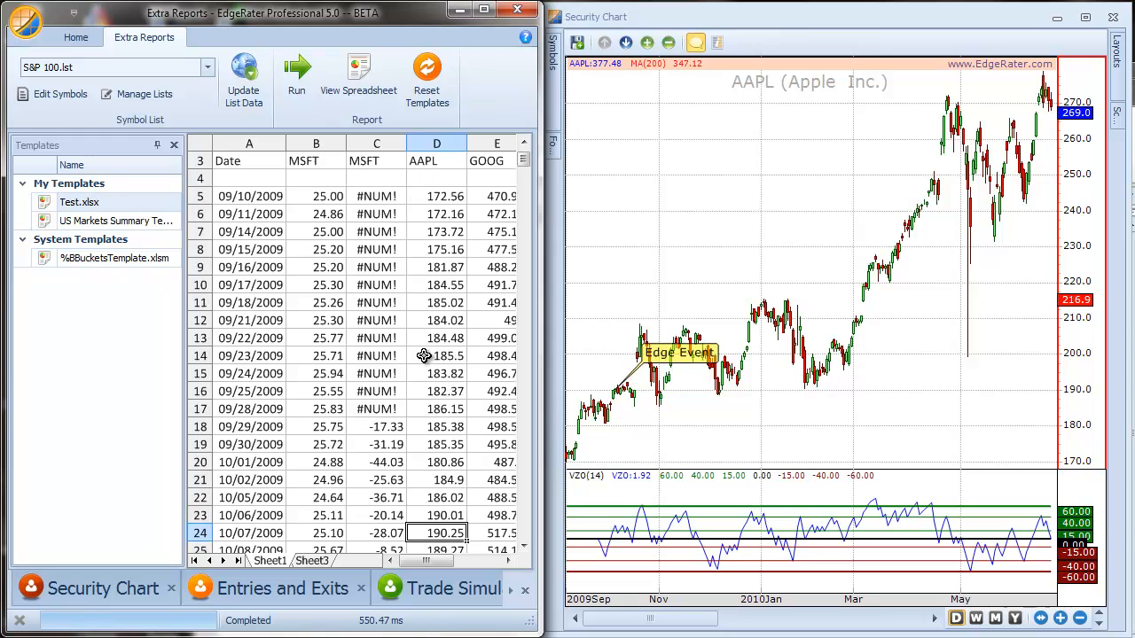
key(Down)
key(Down)
key(Down)
key(Down)
key(Down)
key(Down)
key(Down)
key(Down)
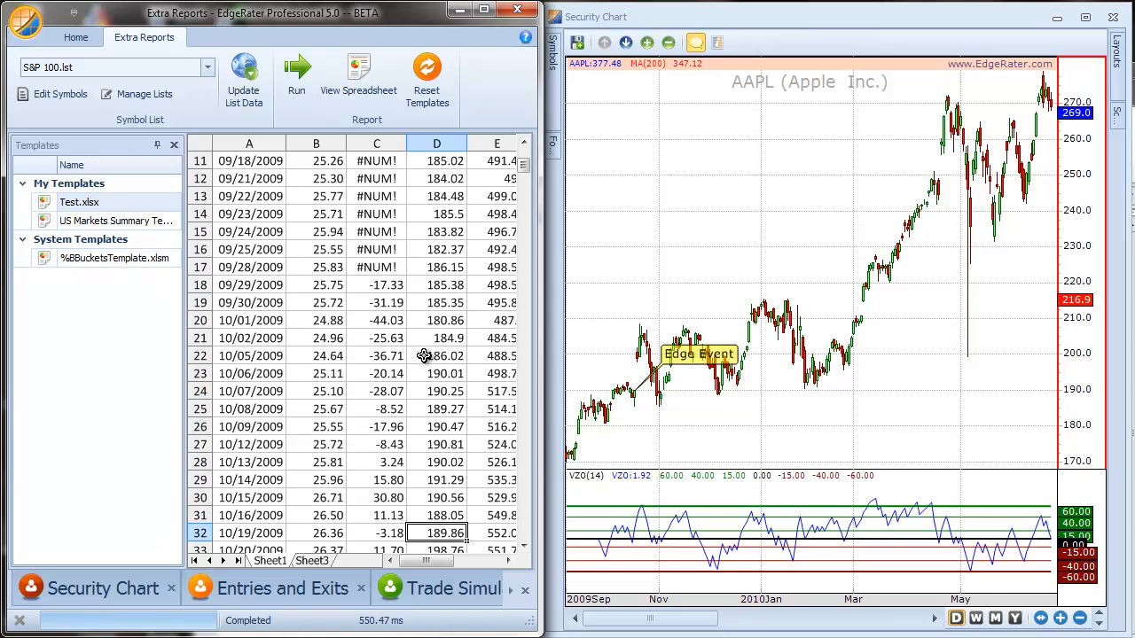
Move to the GOOG column and step through its prices to row 37 and back to row 28, comparing them with the chart.
key(Right)
key(Up)
key(Up)
key(Up)
key(Up)
key(Down)
key(Down)
key(Down)
key(Down)
key(Down)
key(Down)
key(Down)
key(Down)
key(Down)
key(Down)
key(Down)
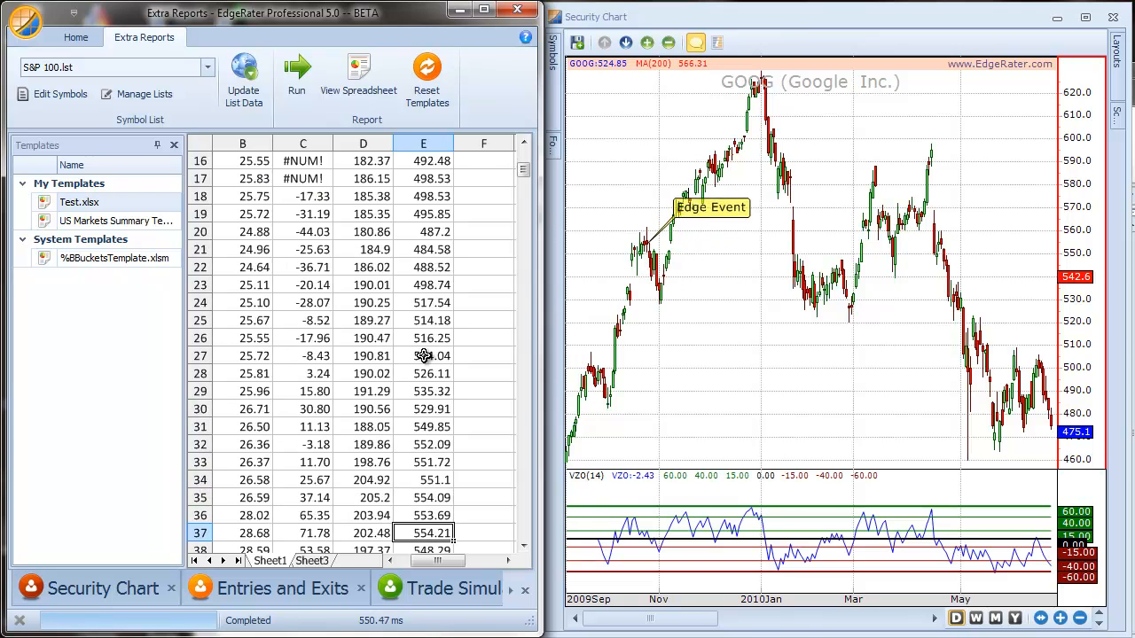
key(Up)
key(Up)
key(Up)
key(Up)
key(Up)
key(Up)
key(Up)
key(Up)
key(Up)
key(Up)
key(Up)
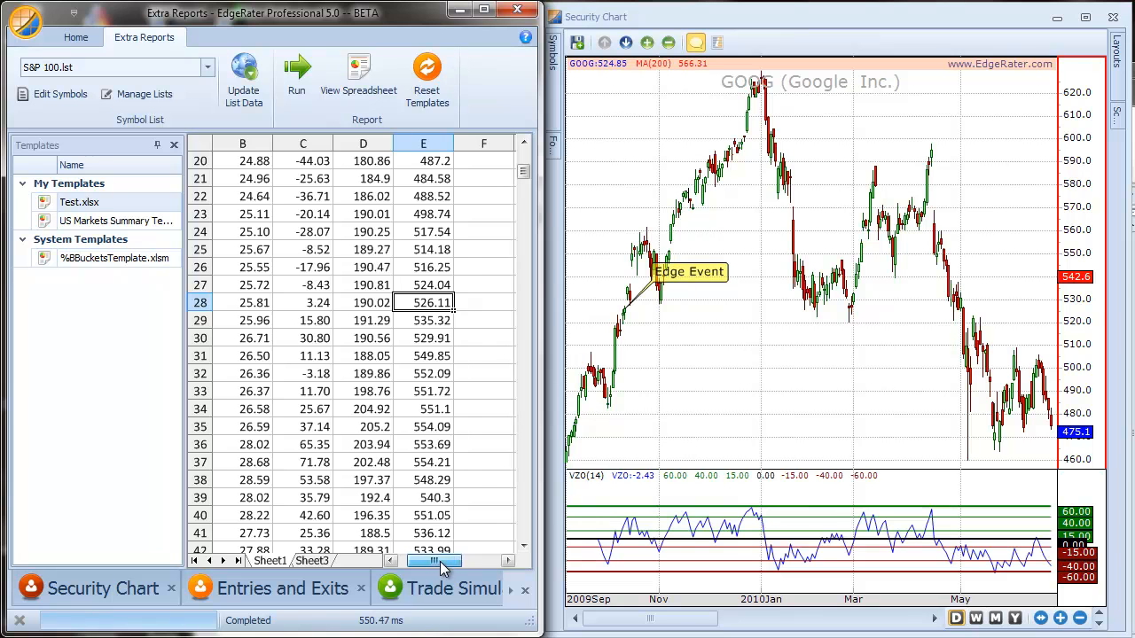
Widen the Extra Reports window over the chart and browse the Test.xlsx report from its header rows down to the November 2009 rows.
drag(446, 562, 423, 565)
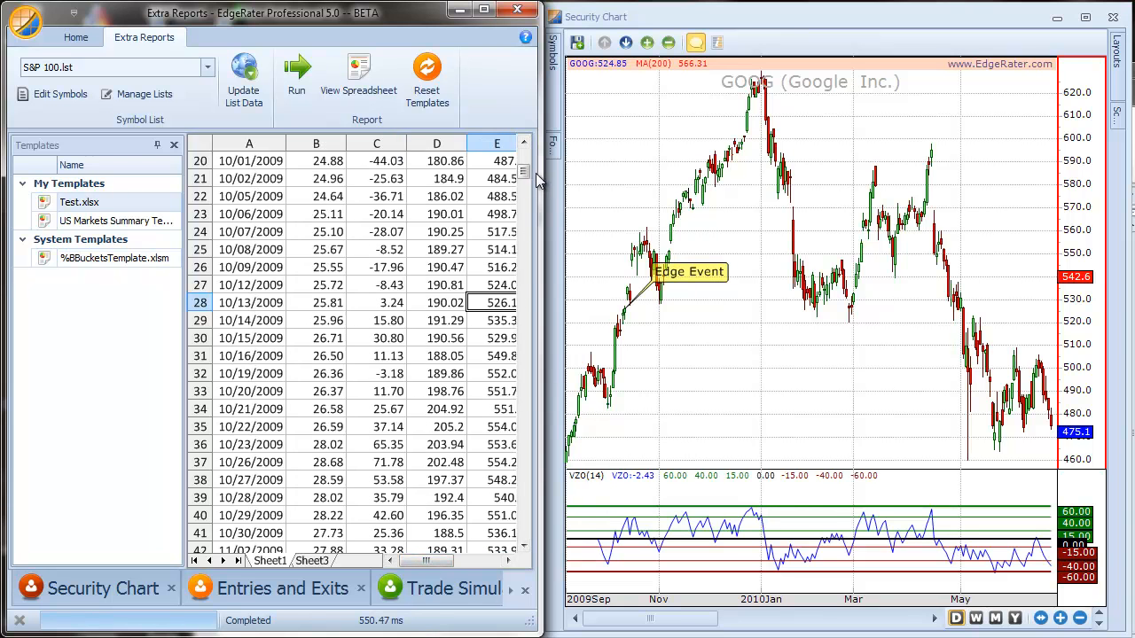
drag(537, 175, 612, 165)
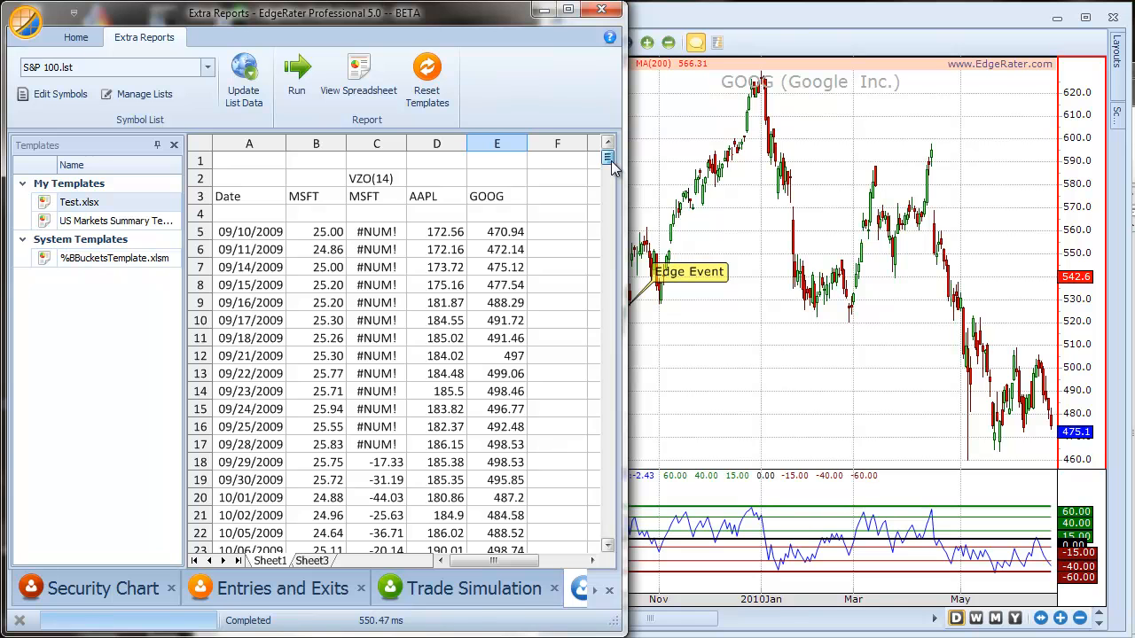
drag(612, 164, 618, 190)
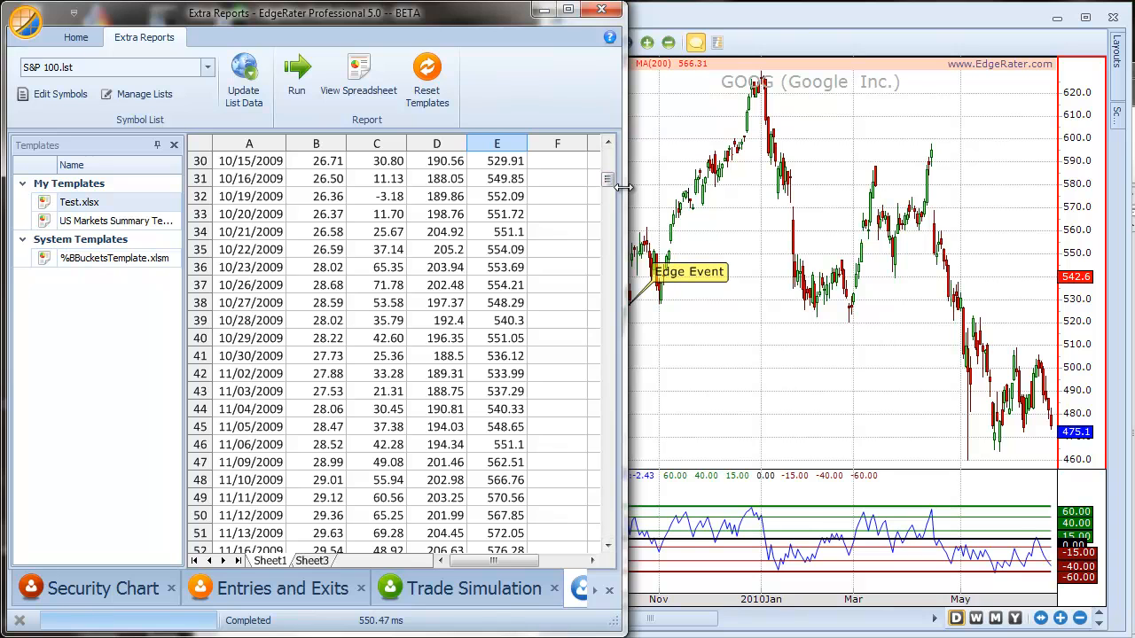
drag(626, 204, 817, 210)
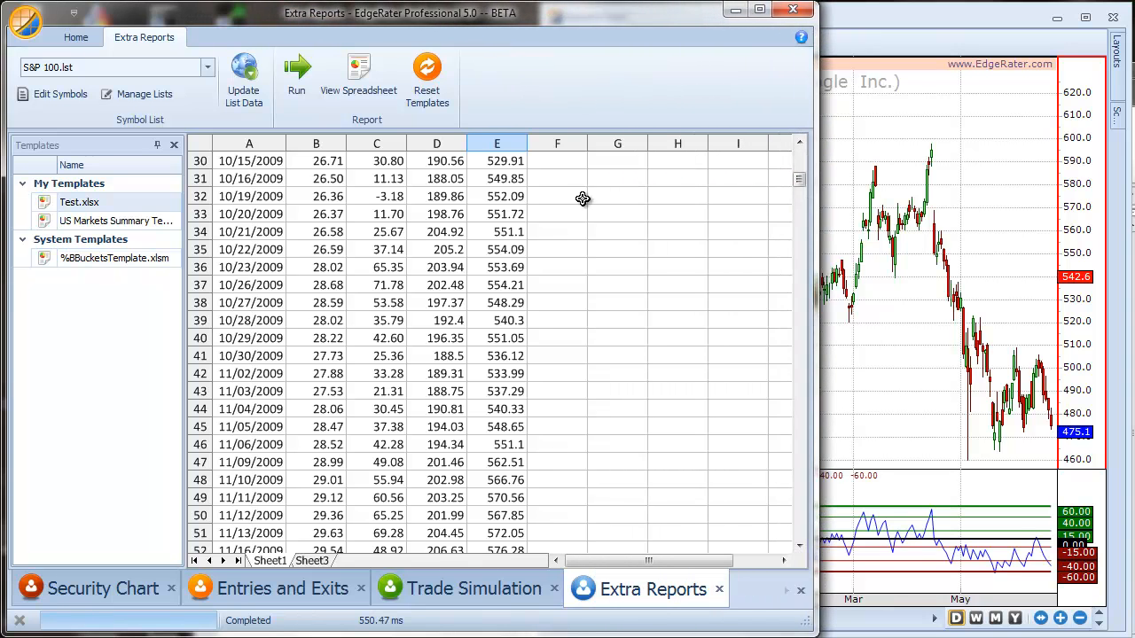
Open the %BBucketsTemplate.xlsm system template on its Charts sheet, widen the window to fit it, and run the report for S&P 100.lst.
click(128, 259)
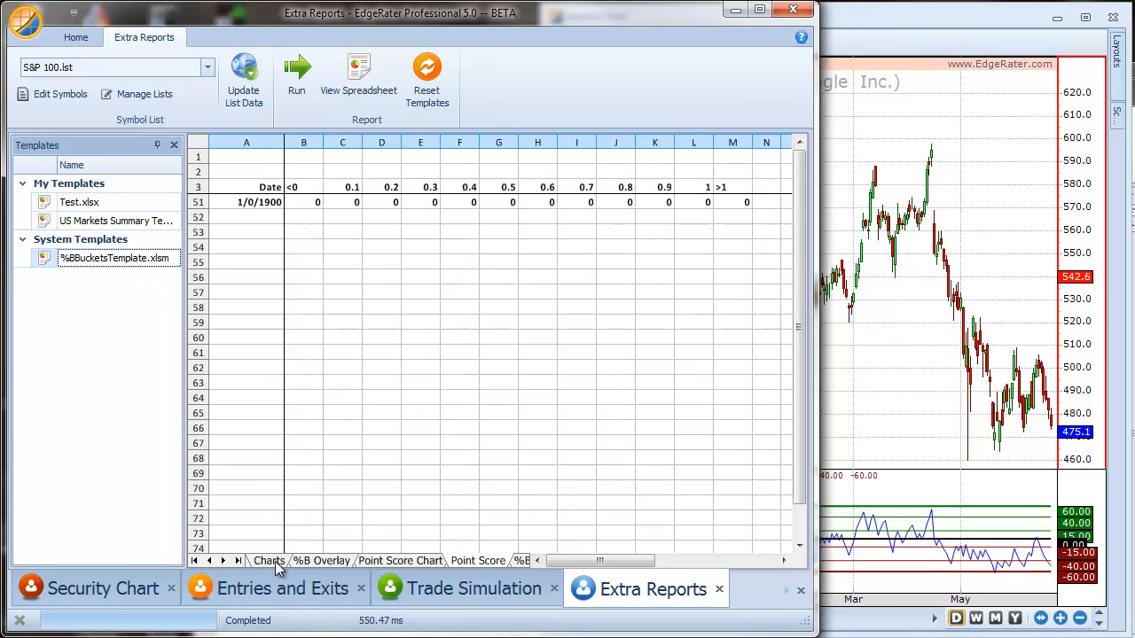
click(275, 562)
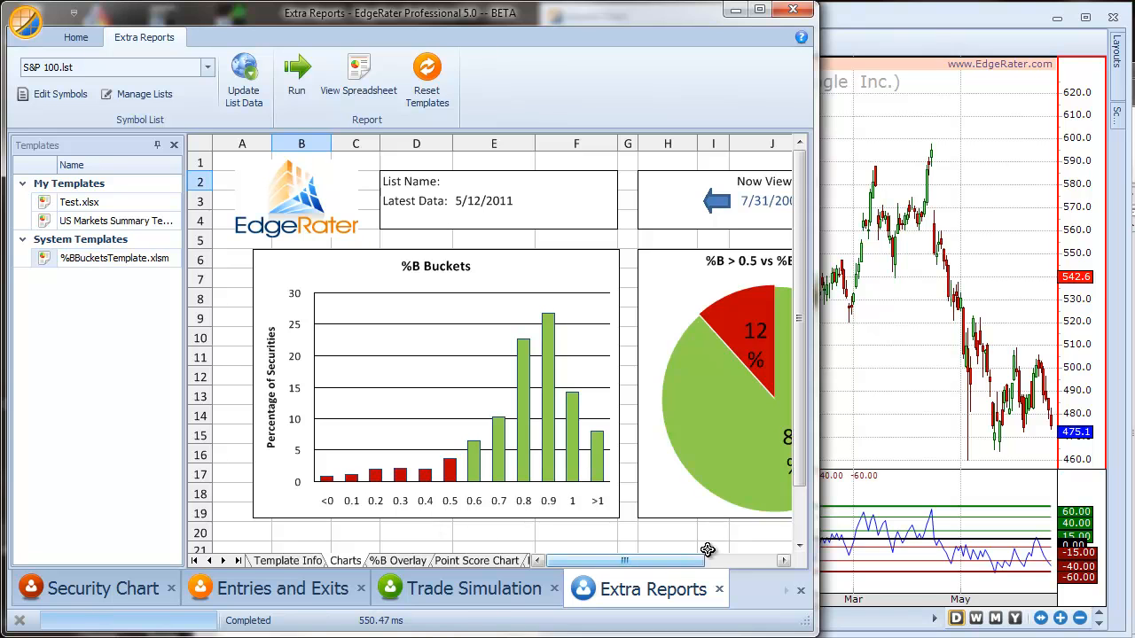
drag(814, 539, 1010, 557)
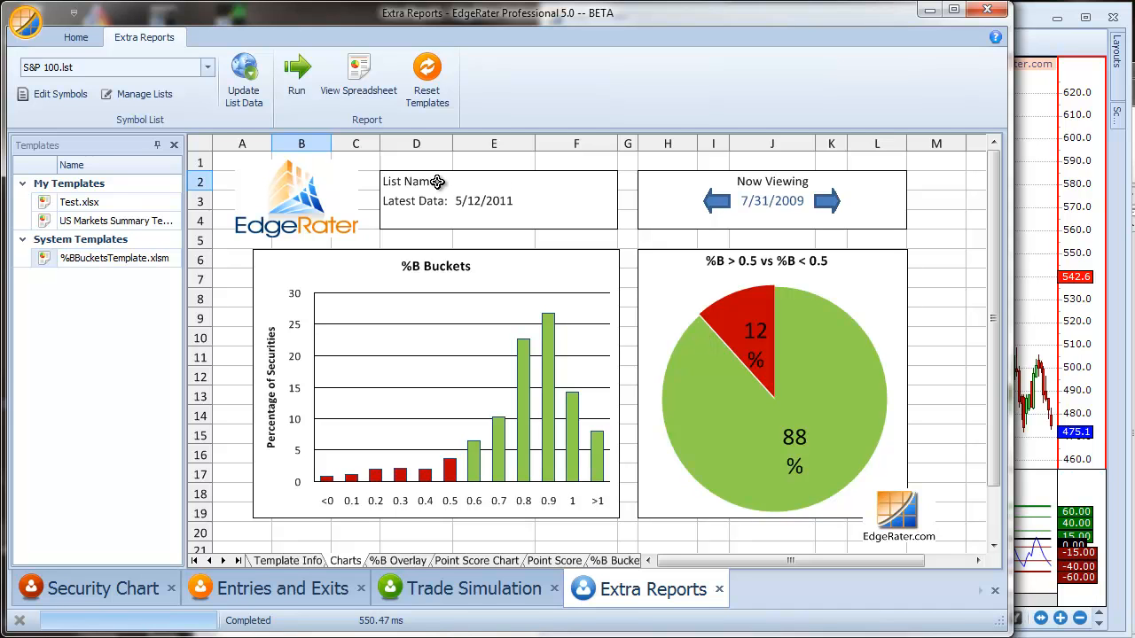
click(304, 86)
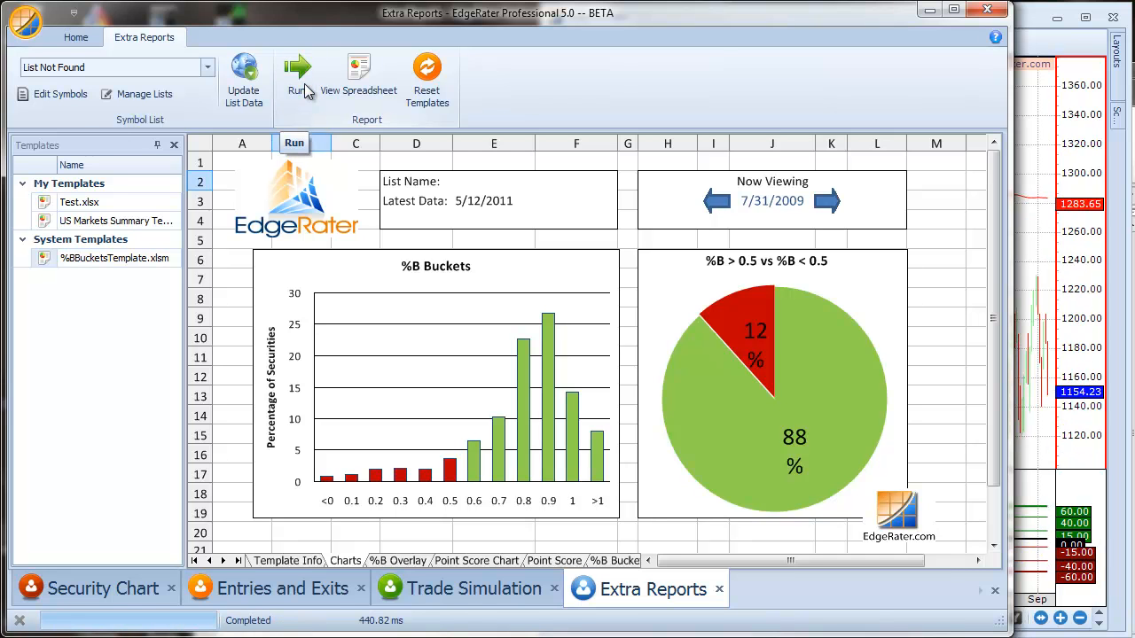
Review the %B Buckets report's data, score and chart sheets, ending on Charts, and return to the Test.xlsx report.
click(611, 560)
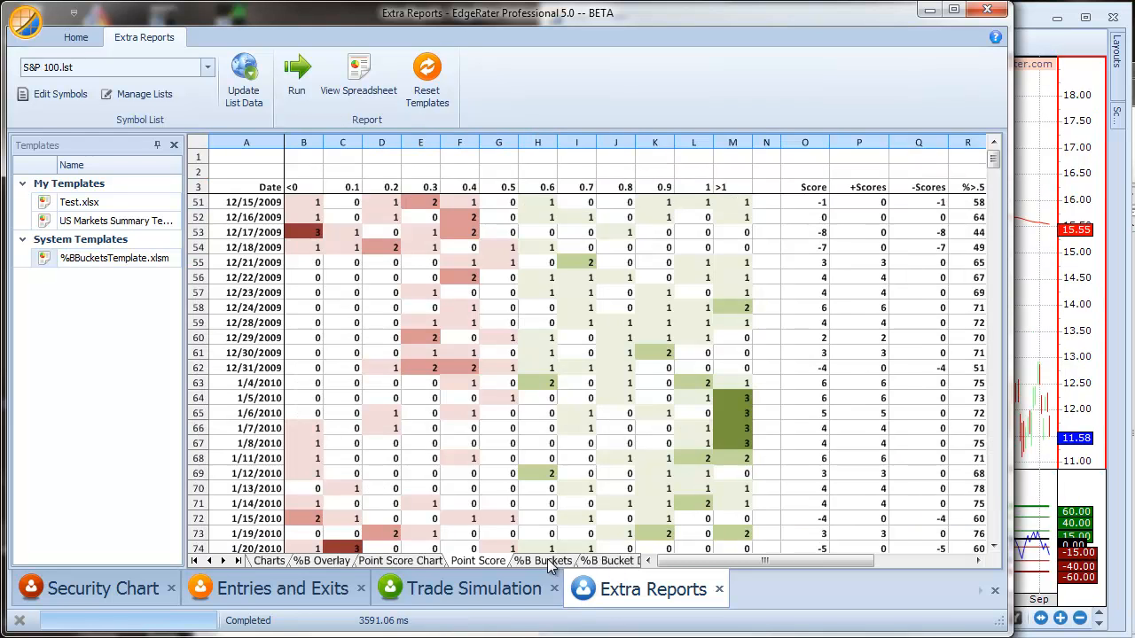
click(606, 561)
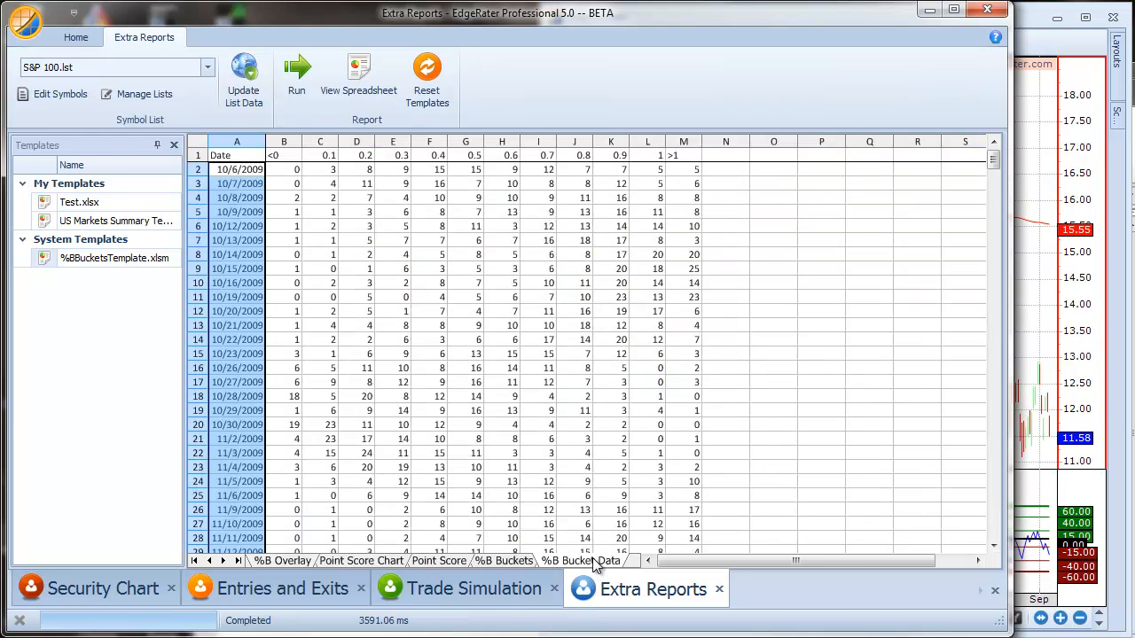
click(509, 560)
click(484, 561)
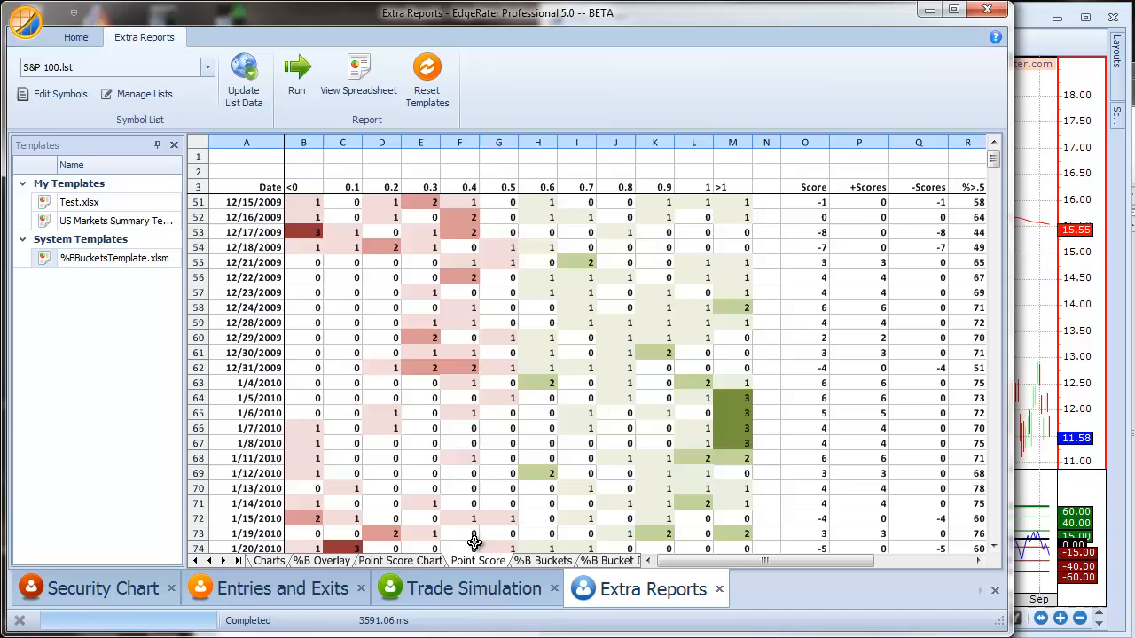
click(420, 560)
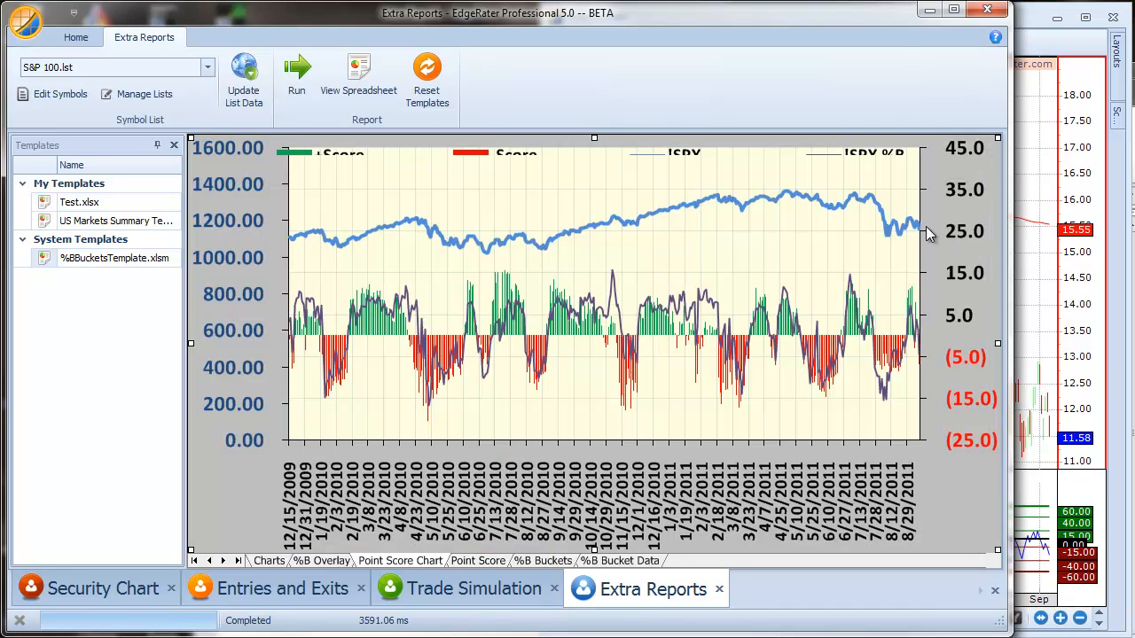
click(334, 560)
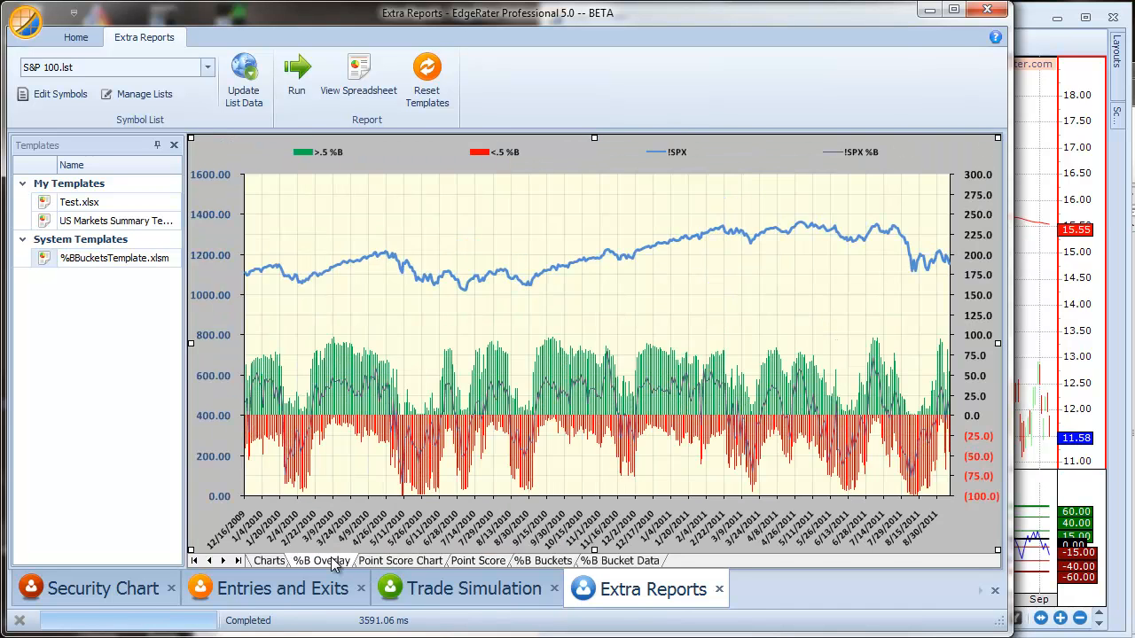
click(270, 560)
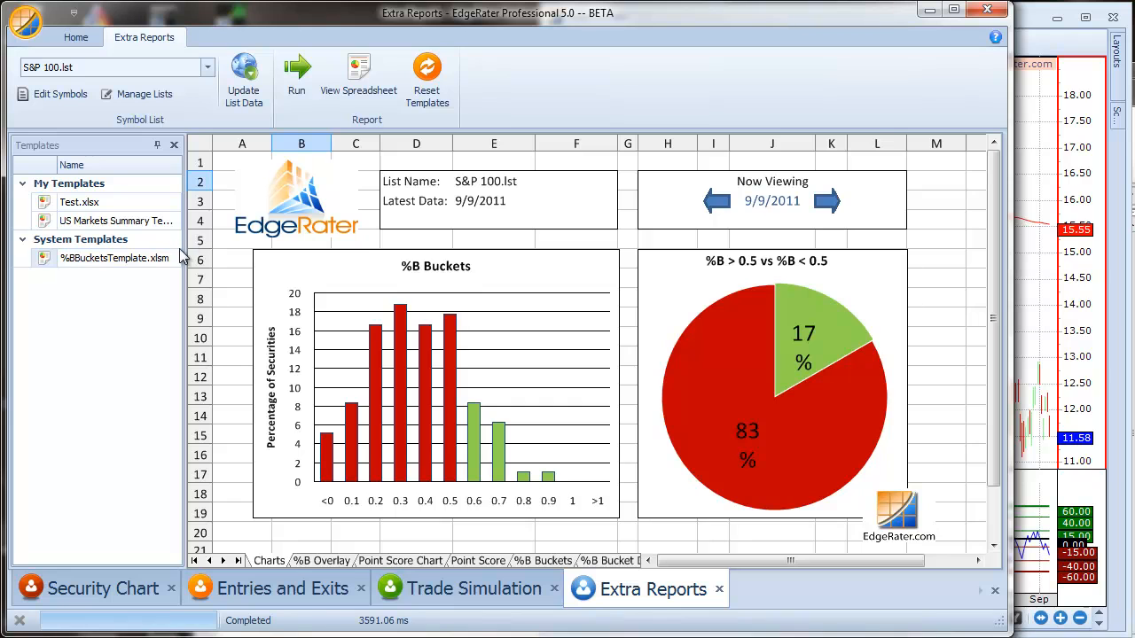
click(92, 203)
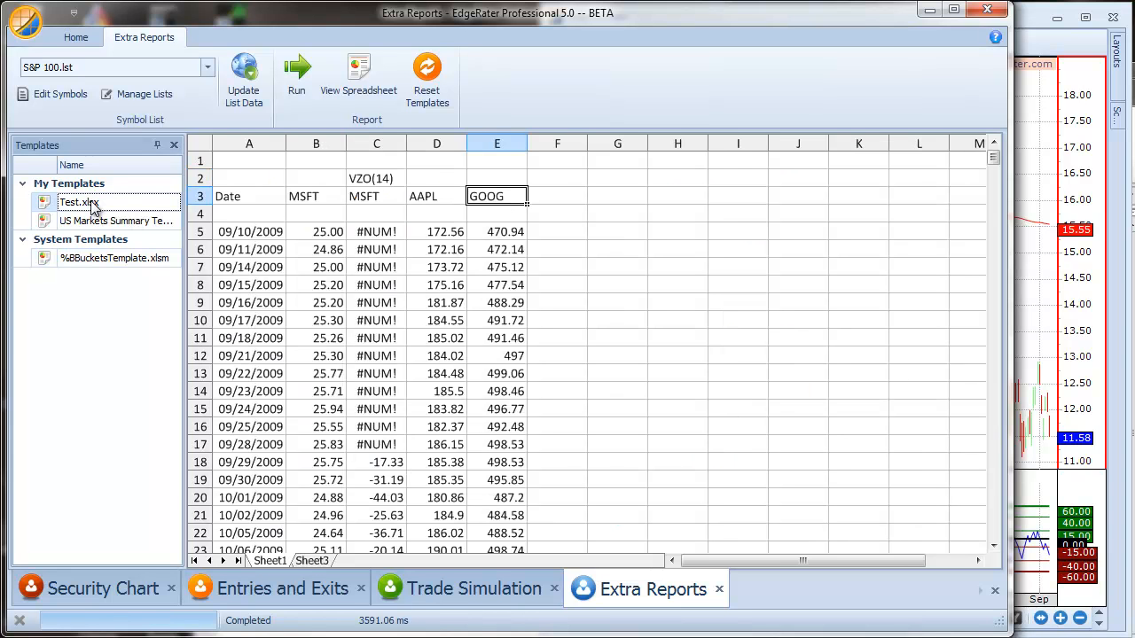